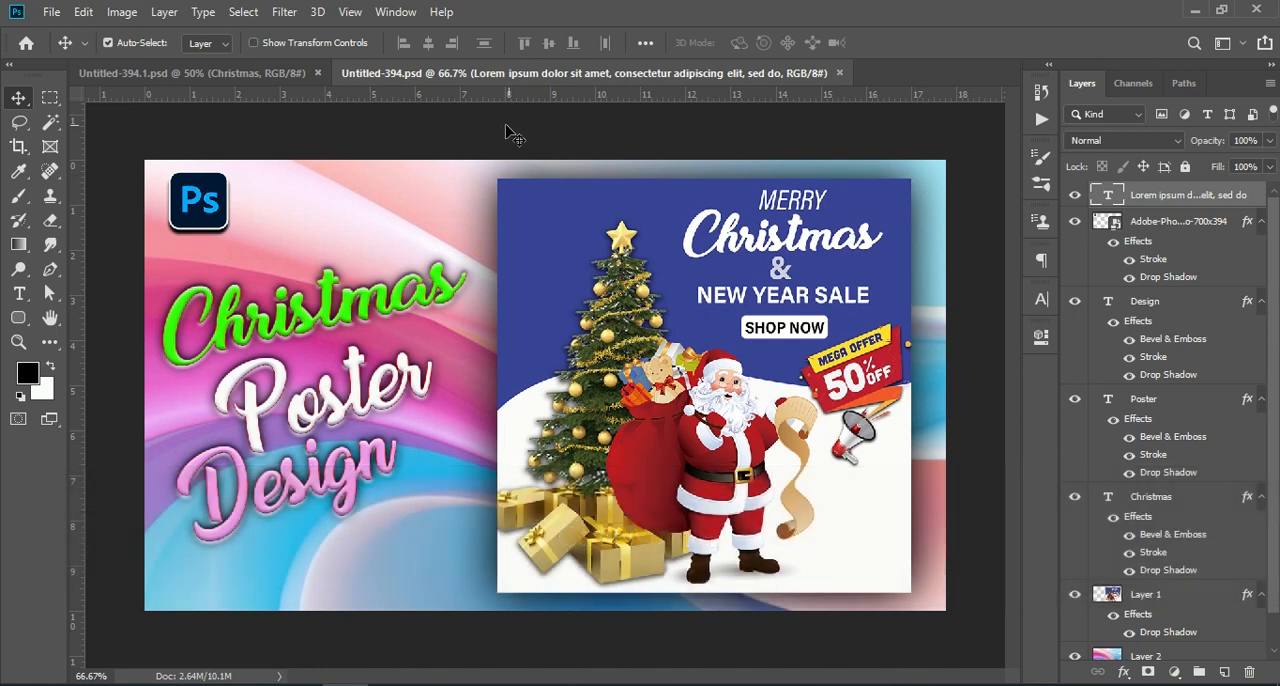
- Examine the finished Christmas poster thumbnail up close and as a whole, and bring up the Untitled-394.1.psd poster document
key("ctrl+KP_Add")
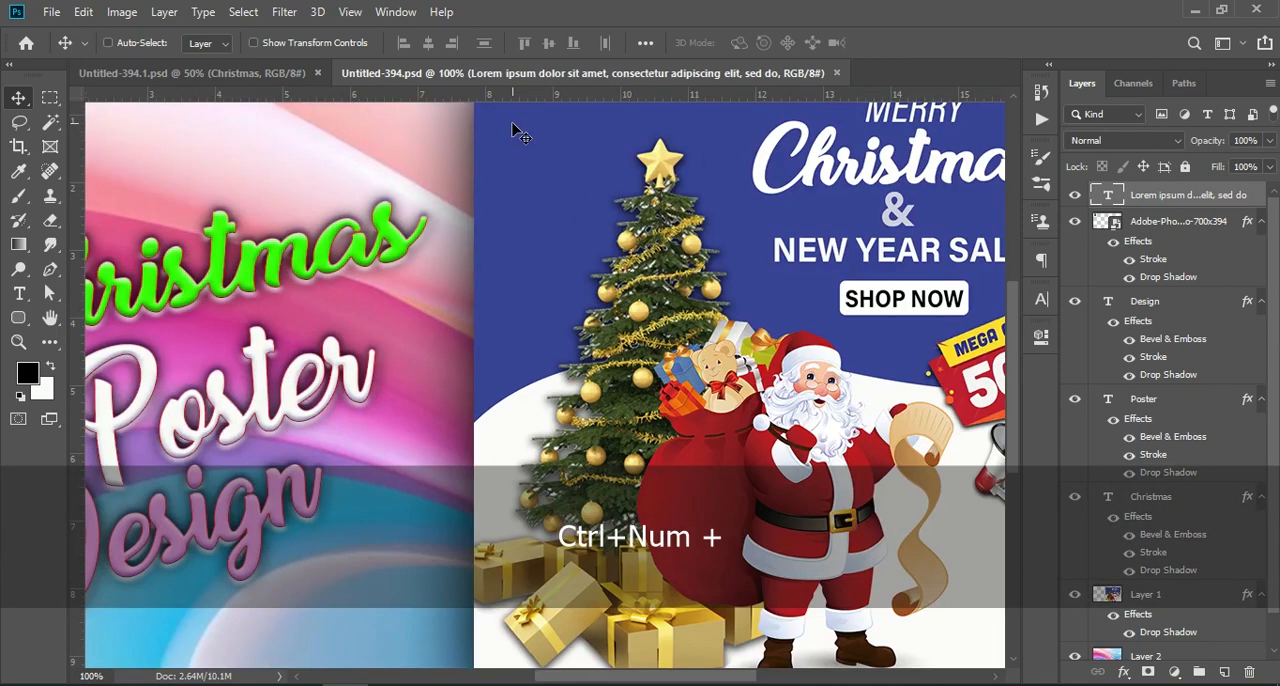
key("ctrl+KP_Subtract")
key("ctrl+KP_Subtract")
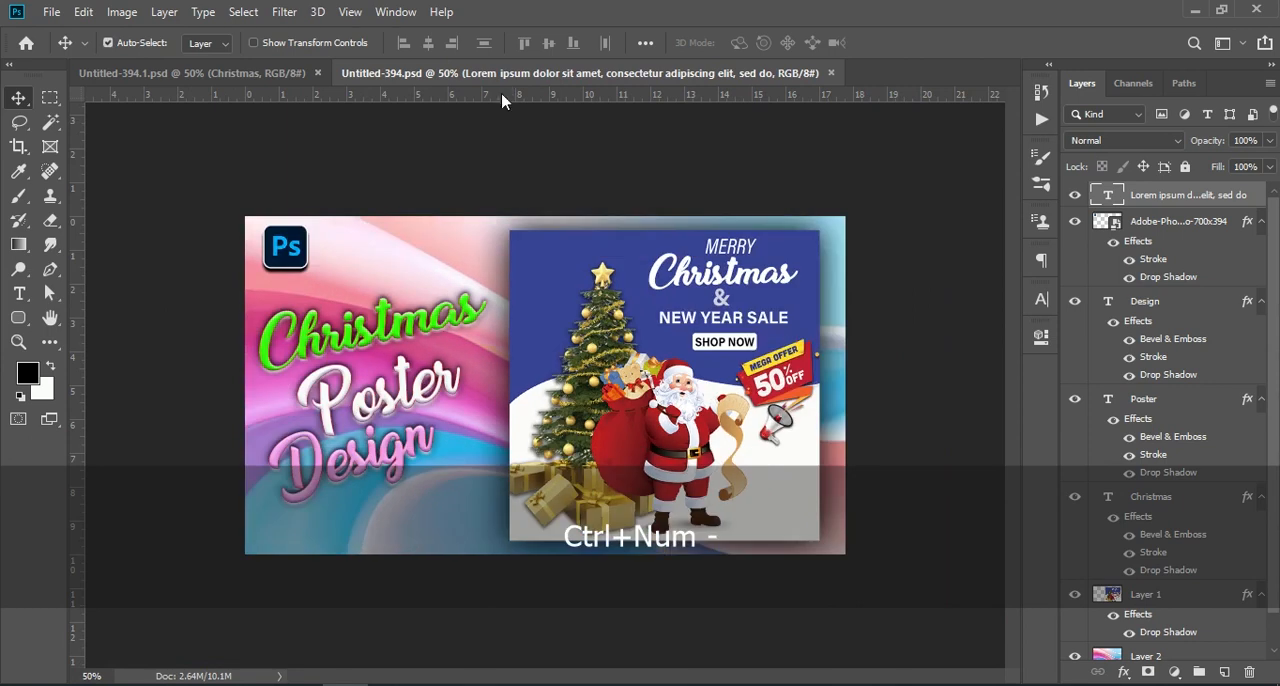
left_click(258, 74)
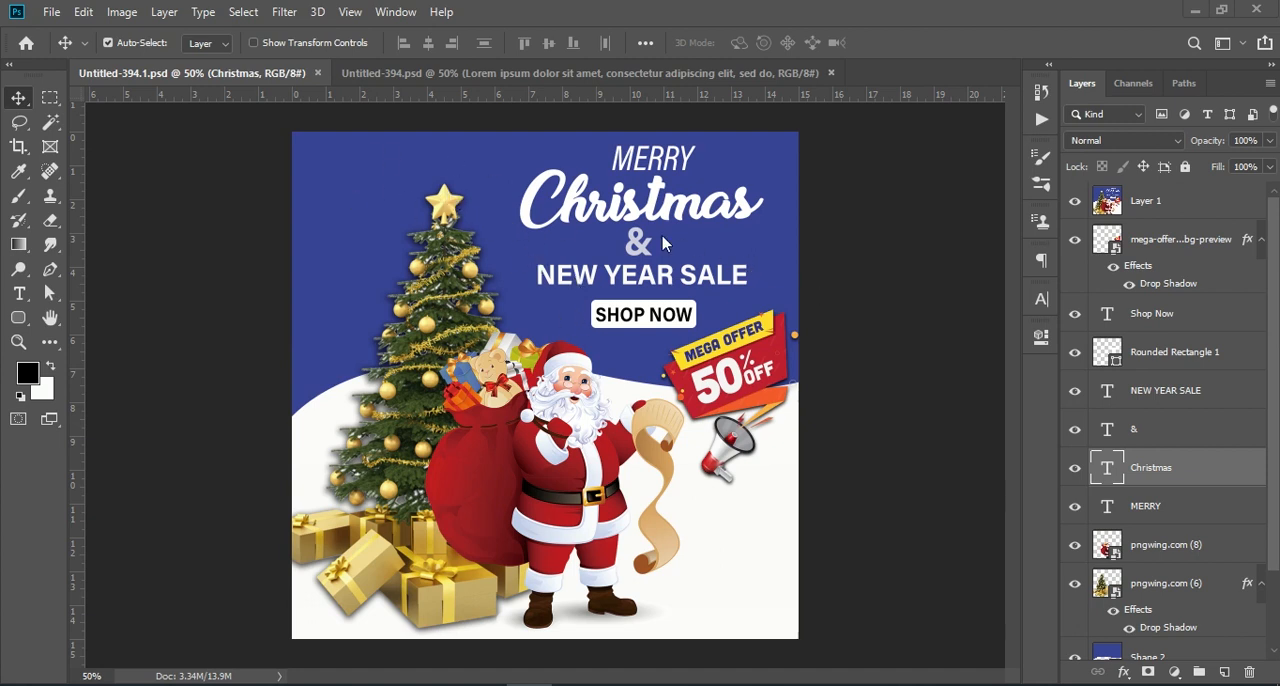
- Create a new 1080 x 1080 px document at 72 pixels/inch in RGB Color with a white background
left_click(53, 13)
left_click(72, 33)
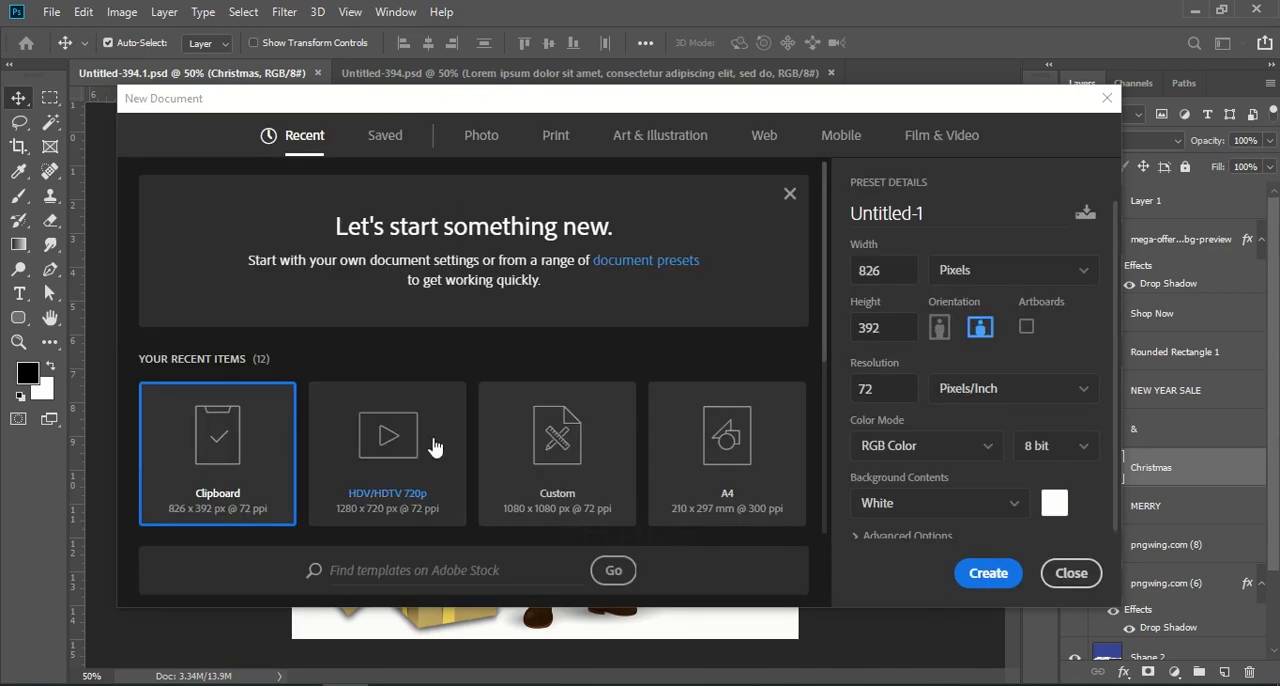
left_click(592, 450)
double_click(885, 274)
key("Tab")
key("Tab")
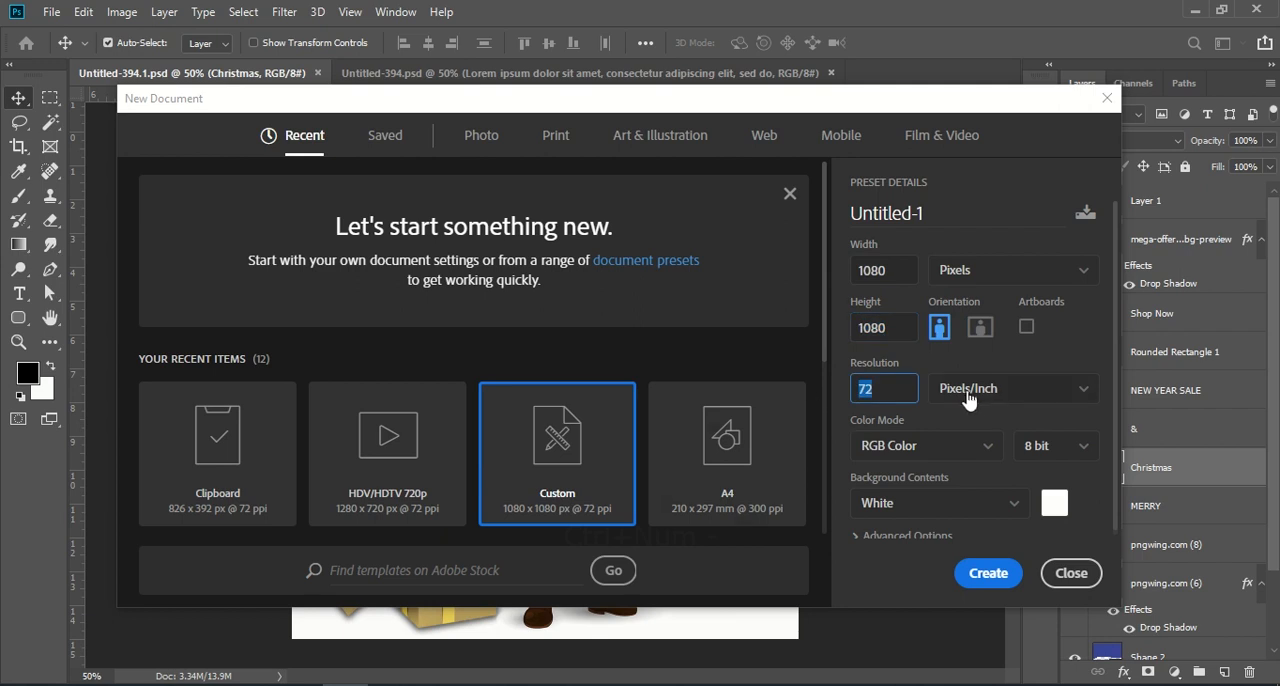
left_click(995, 570)
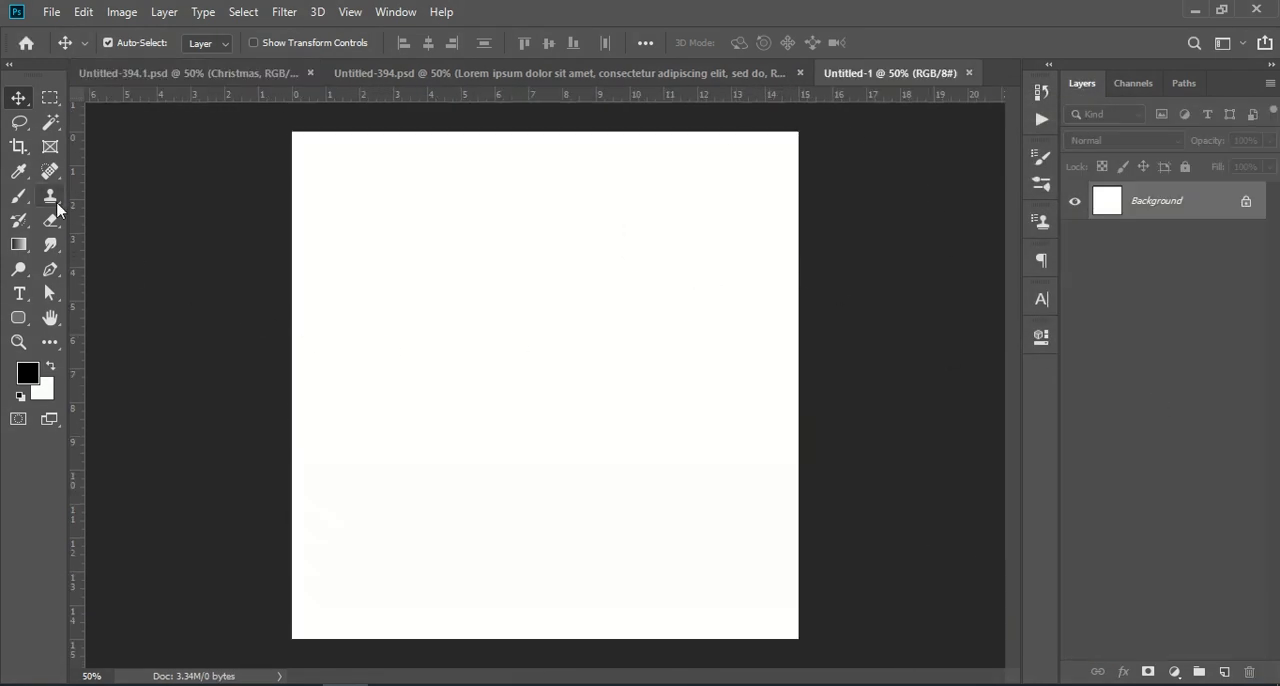
- Set up the Pen tool for shapes with no stroke and the recently used light blue as fill
left_click(50, 269)
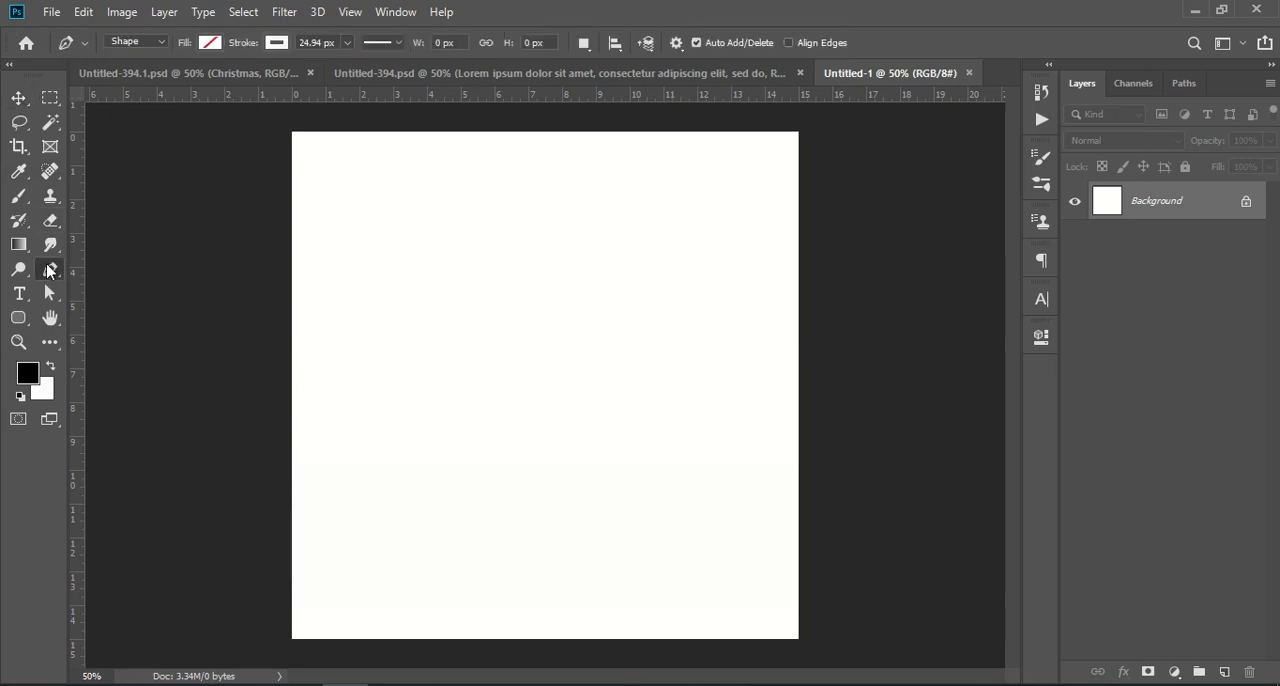
left_click(277, 44)
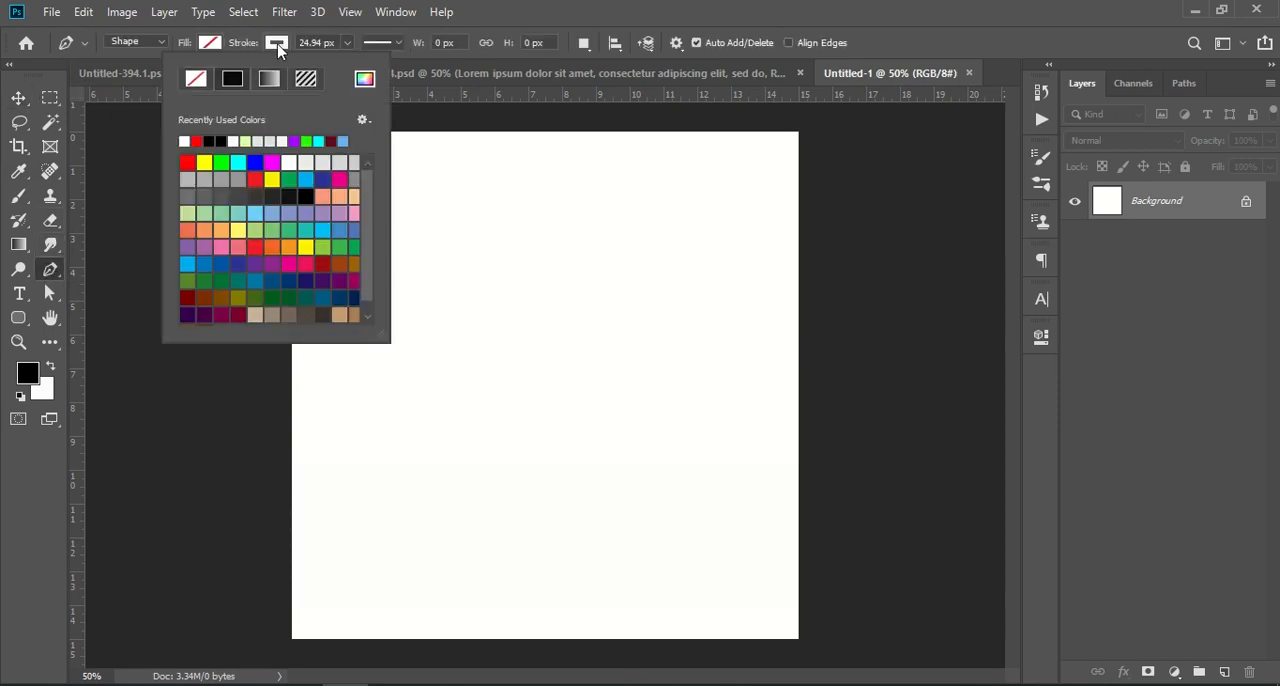
left_click(214, 43)
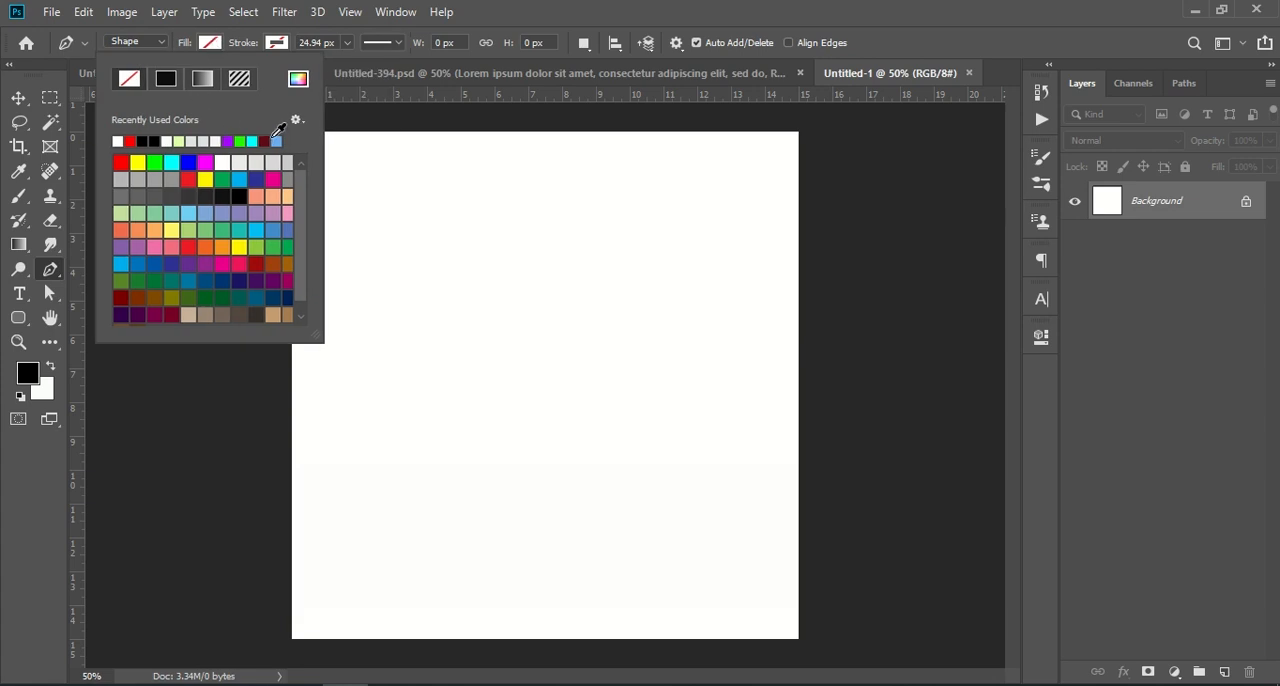
left_click(279, 141)
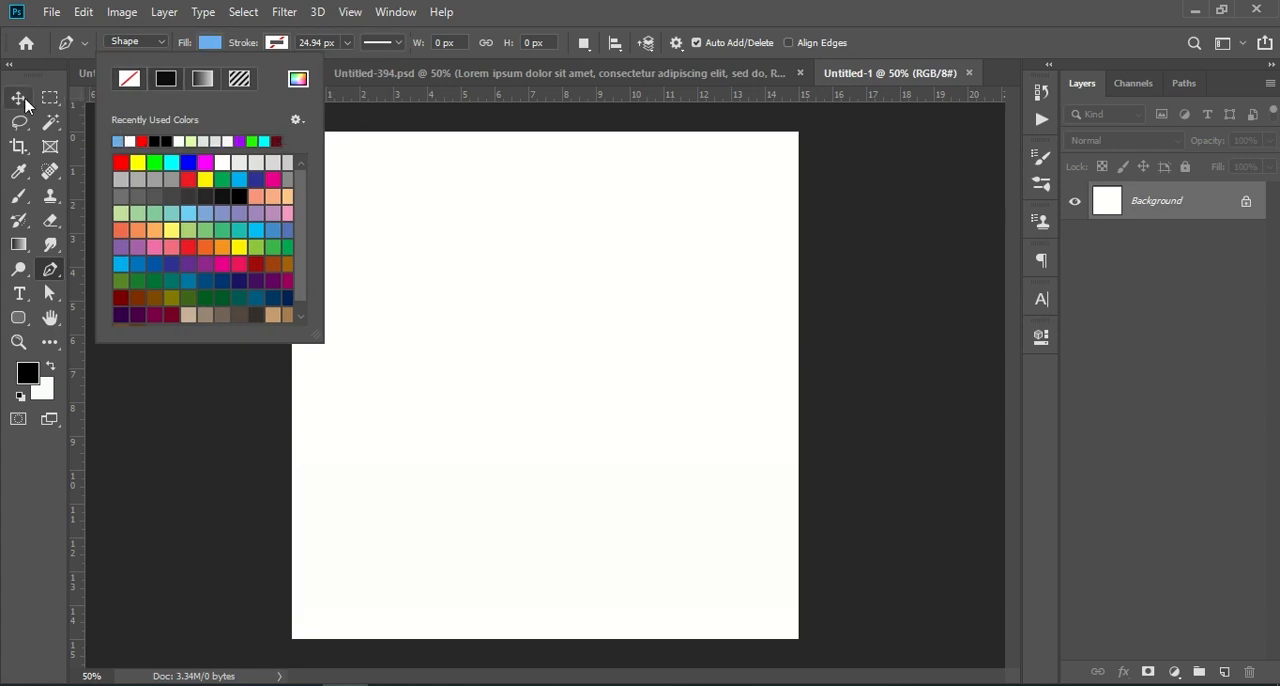
left_click(19, 98)
left_click(49, 269)
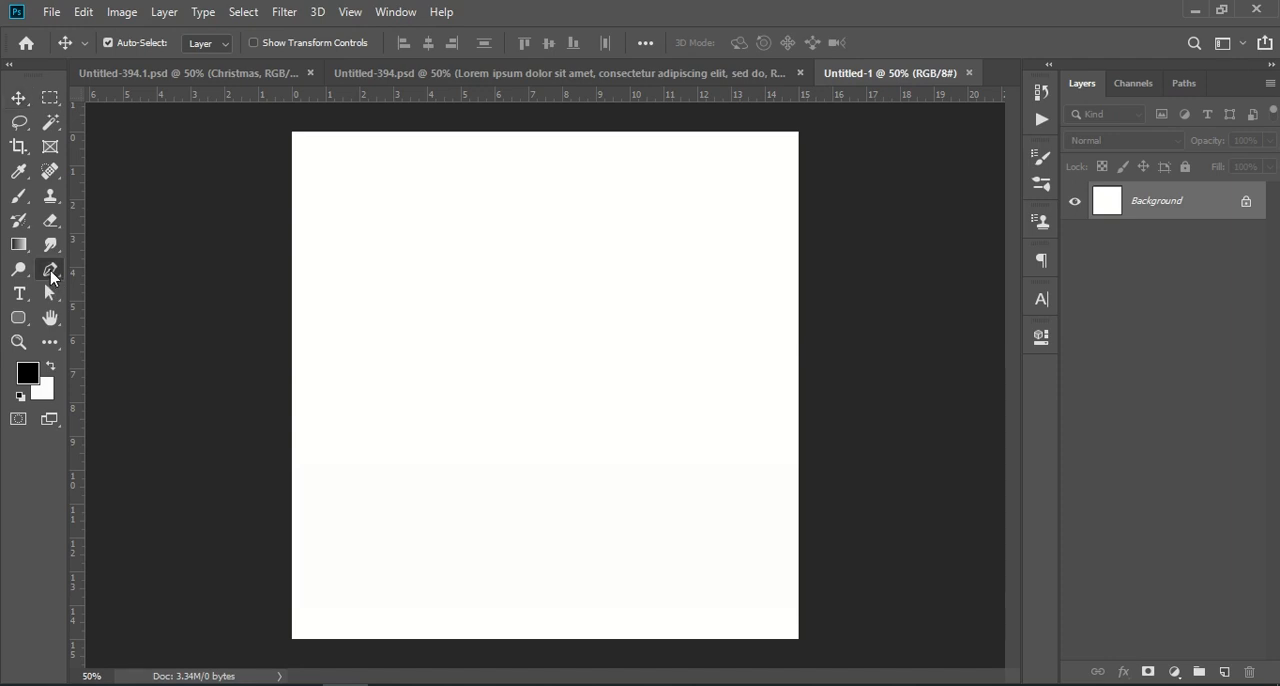
- Draw a closed light blue shape about 1364 by 748 px covering the canvas's upper part, with an S-curved wave as its lower edge
left_click(259, 457)
left_click_drag(546, 394, 731, 478)
left_click_drag(858, 337, 869, 318)
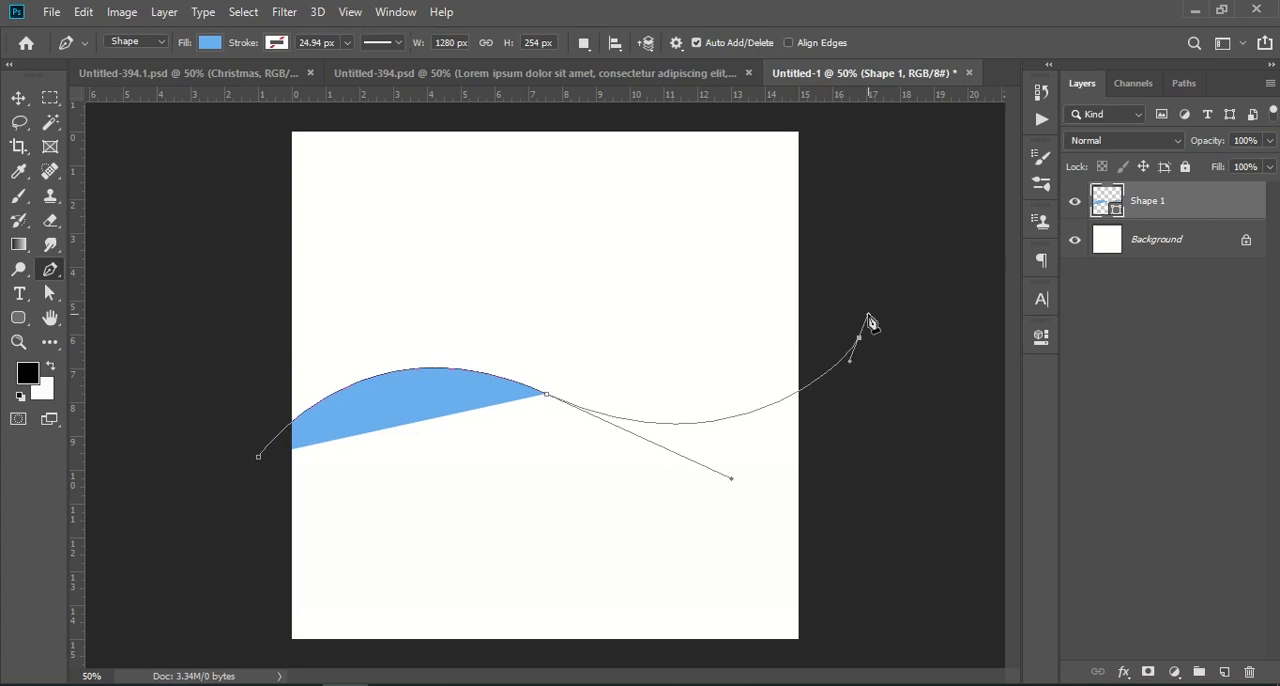
left_click(836, 119)
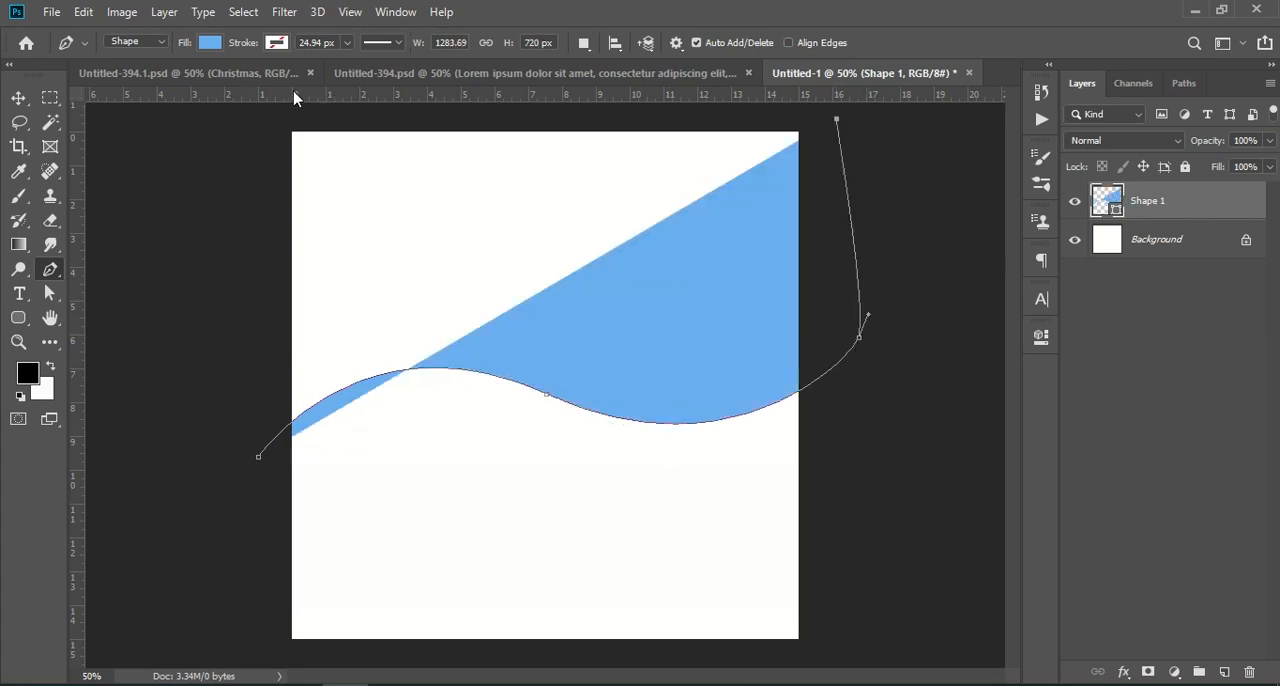
left_click(254, 116)
left_click(221, 466)
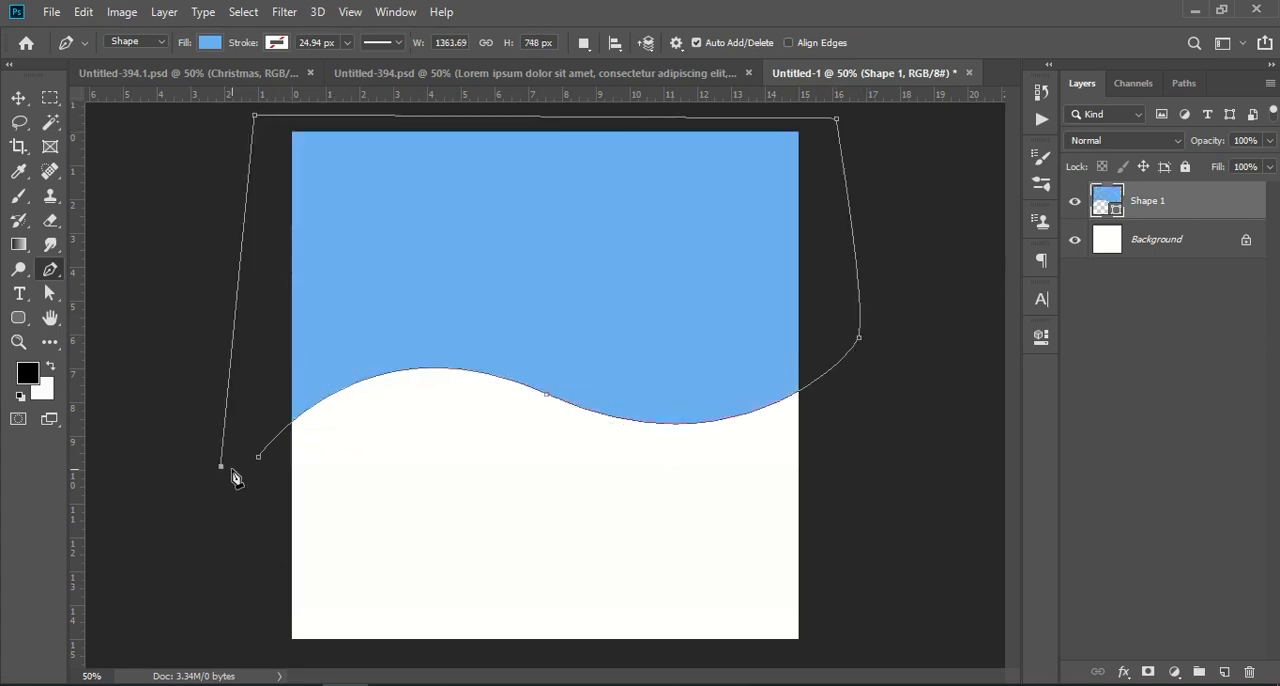
left_click(256, 460)
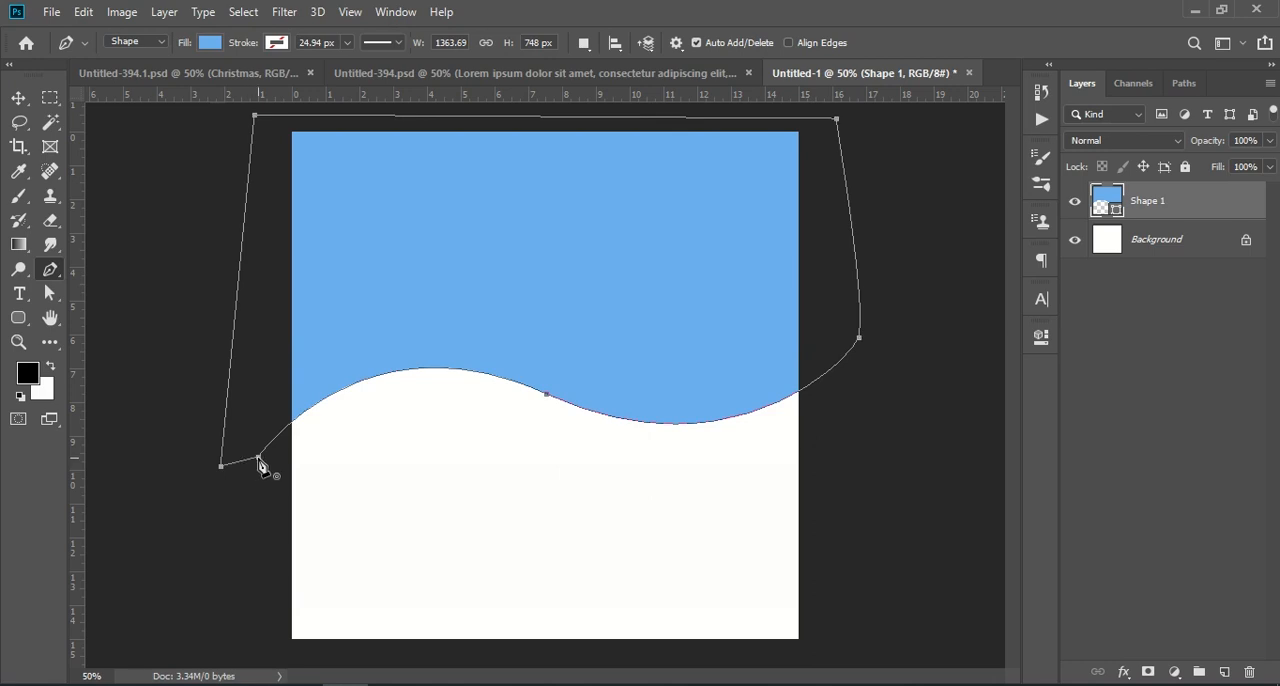
left_click(19, 97)
left_click(1119, 391)
- Rotate the blue wave shape to -7.27° and shift it slightly up so it still covers the canvas's upper corners
key("ctrl+t")
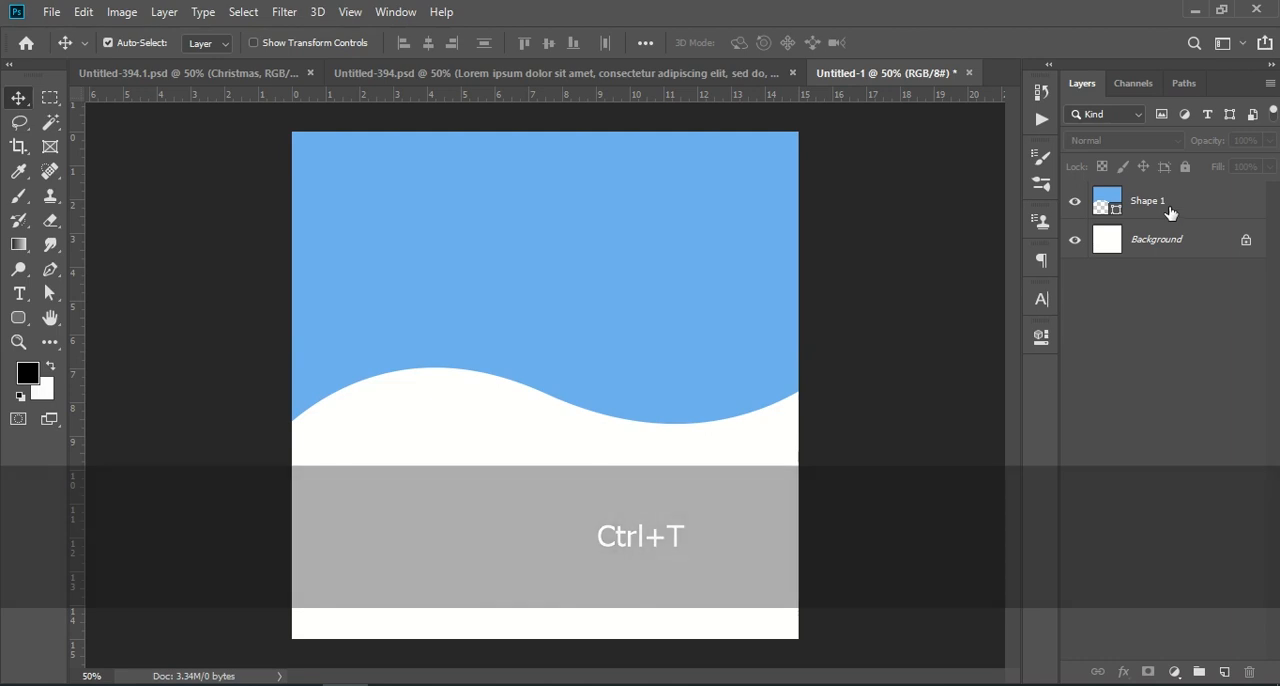
left_click(1165, 208)
key("ctrl+t")
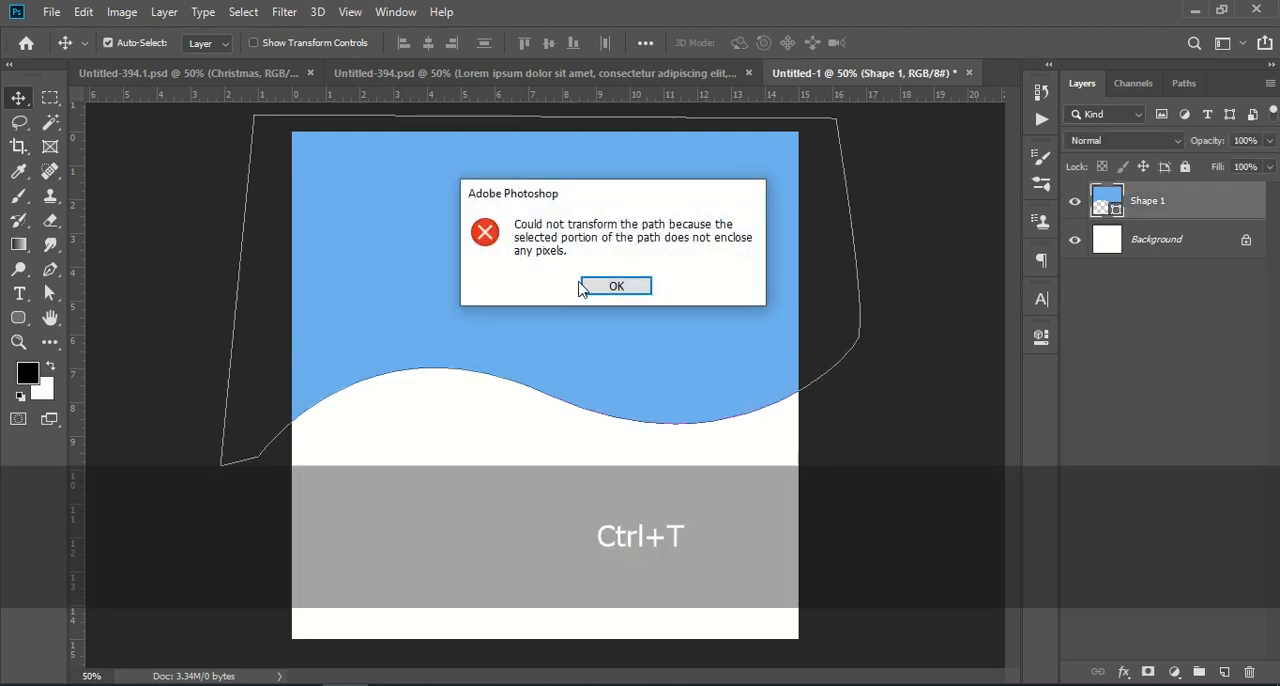
left_click(630, 286)
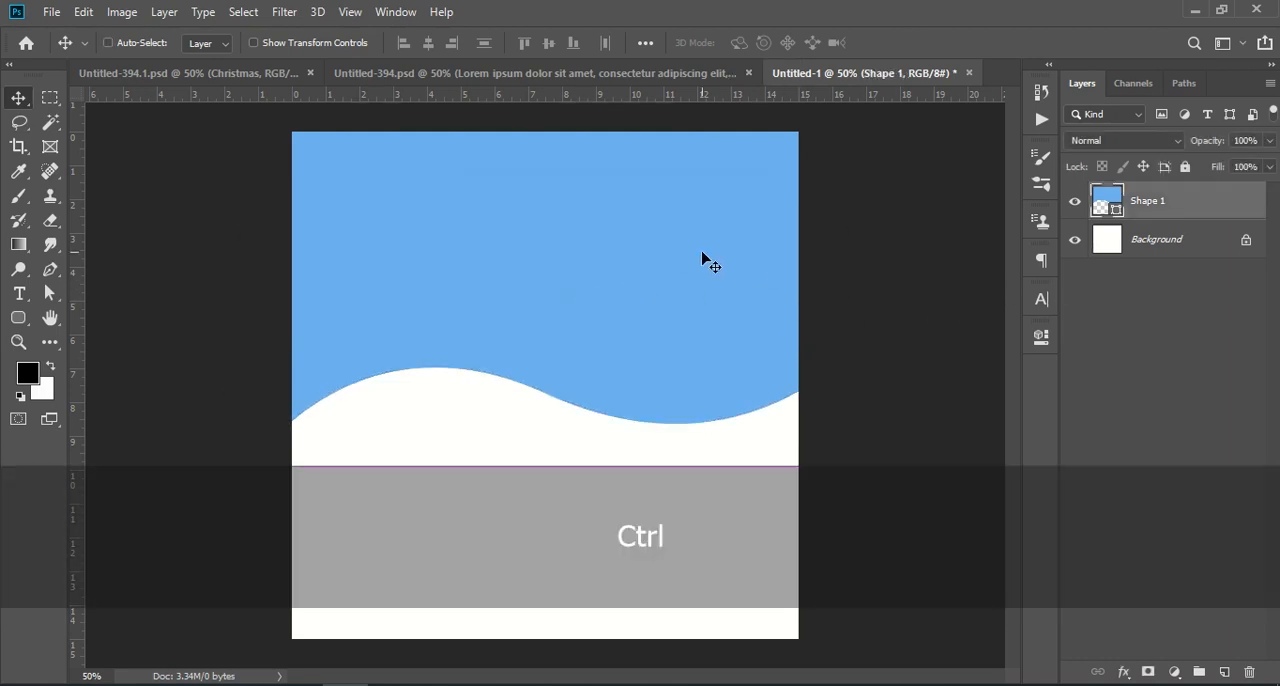
key("ctrl+t")
left_click_drag(903, 149, 888, 84)
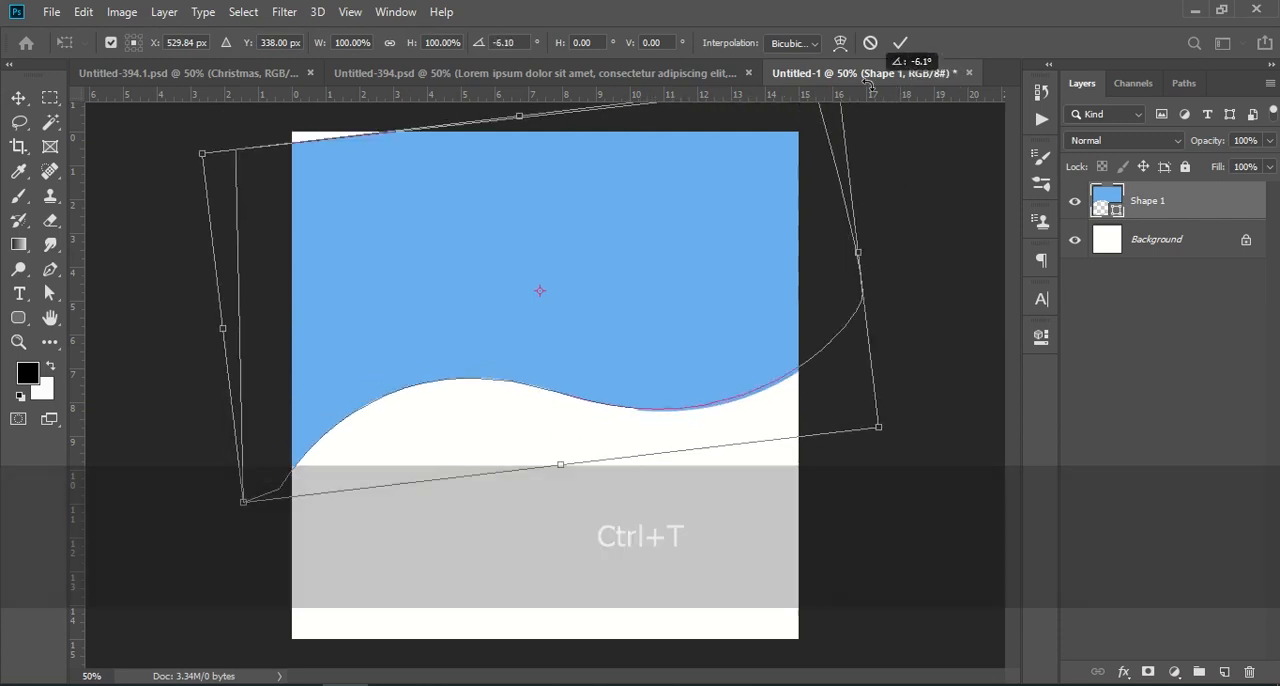
left_click_drag(743, 316, 735, 302)
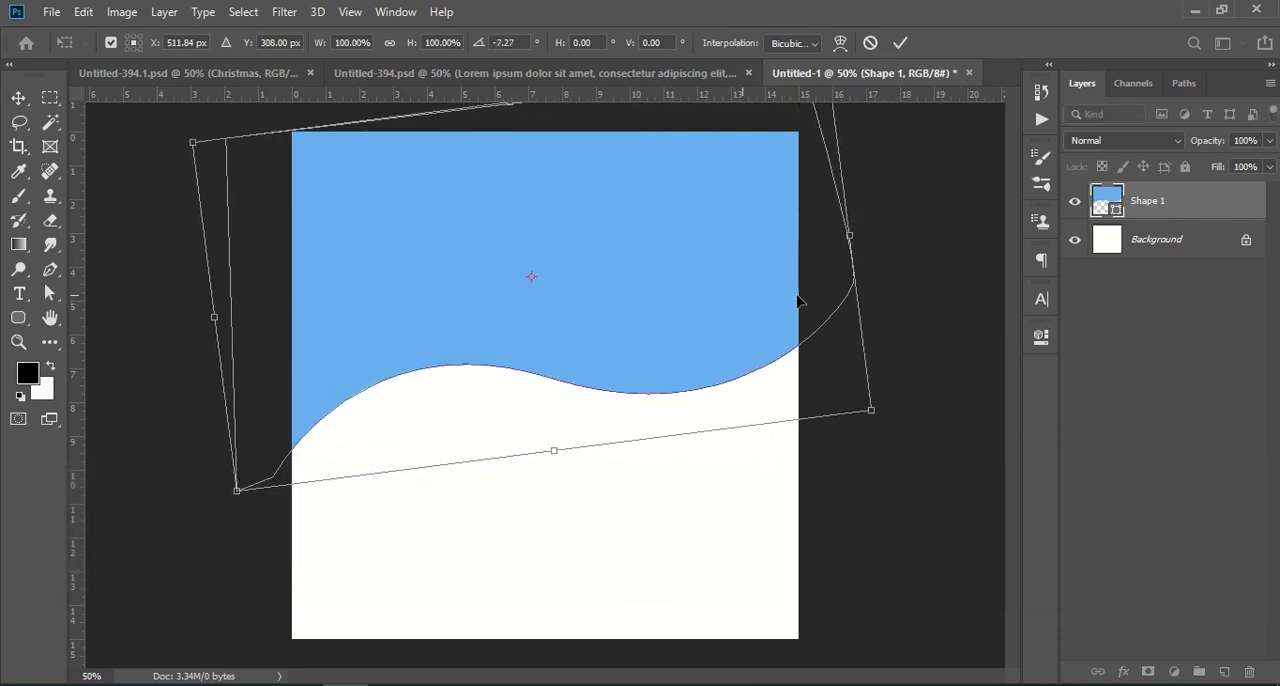
key("Return")
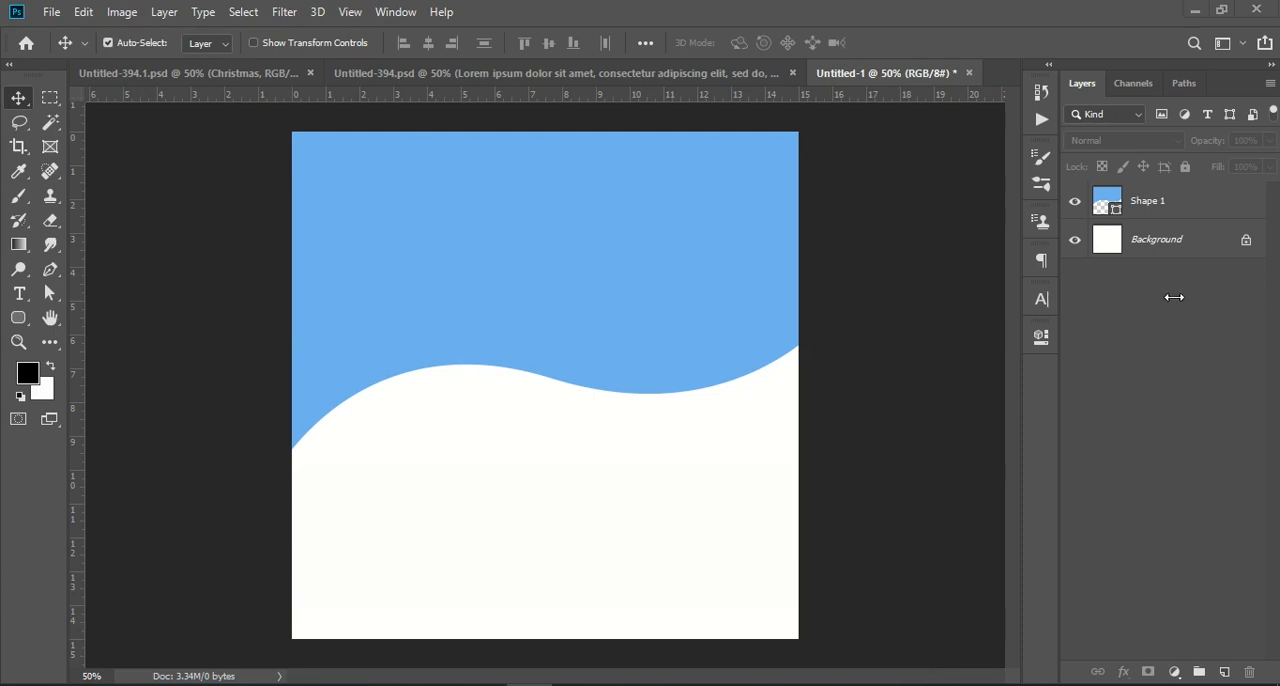
- Place the Christmas tree image pngwing.com (6) from the Downloads folder as an embedded object
left_click(50, 12)
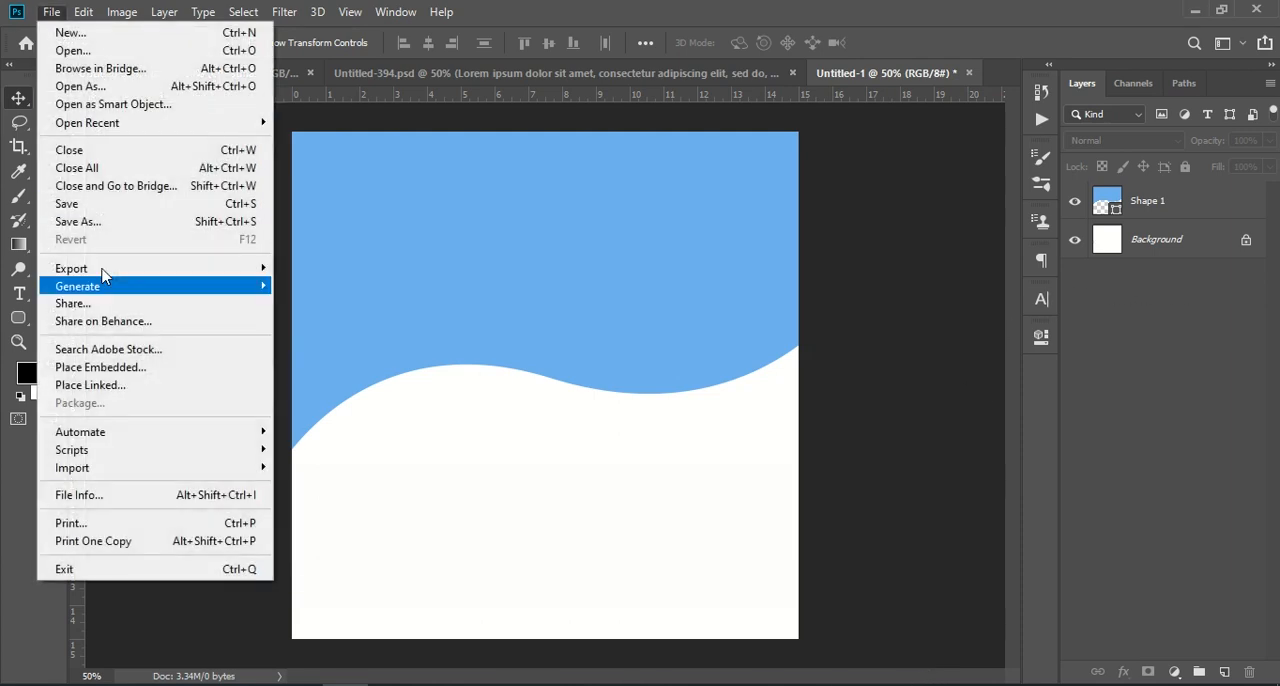
left_click(135, 367)
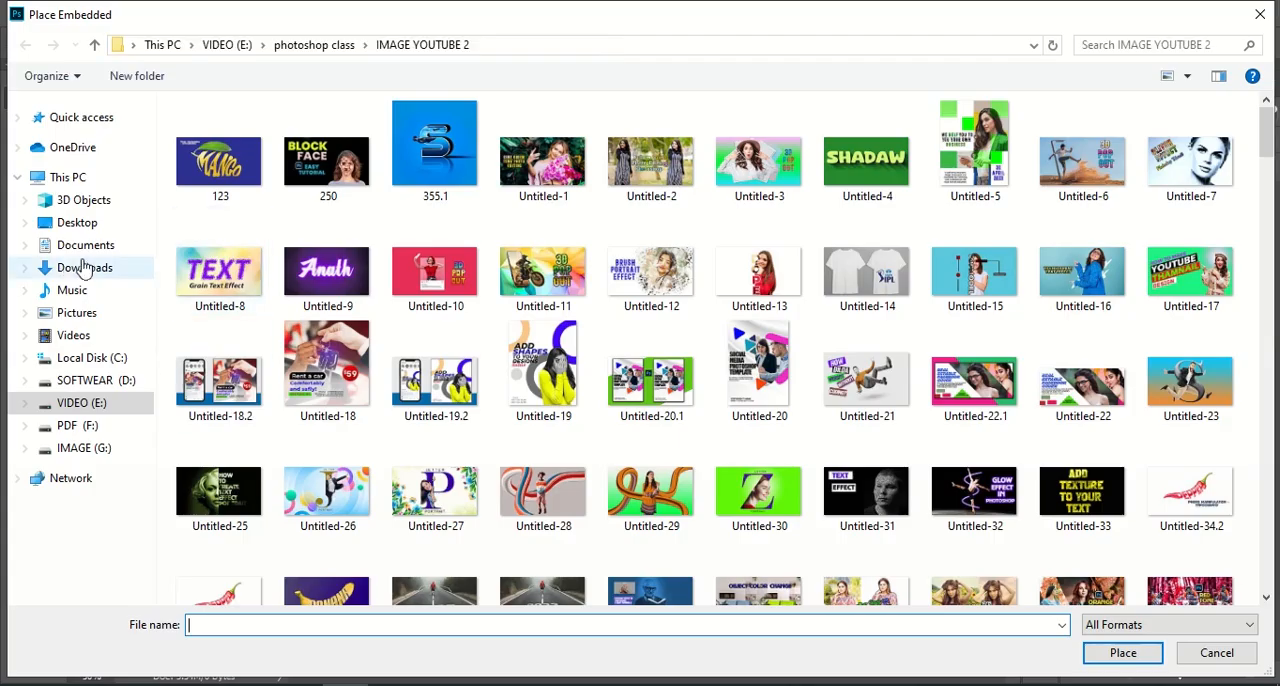
left_click(84, 265)
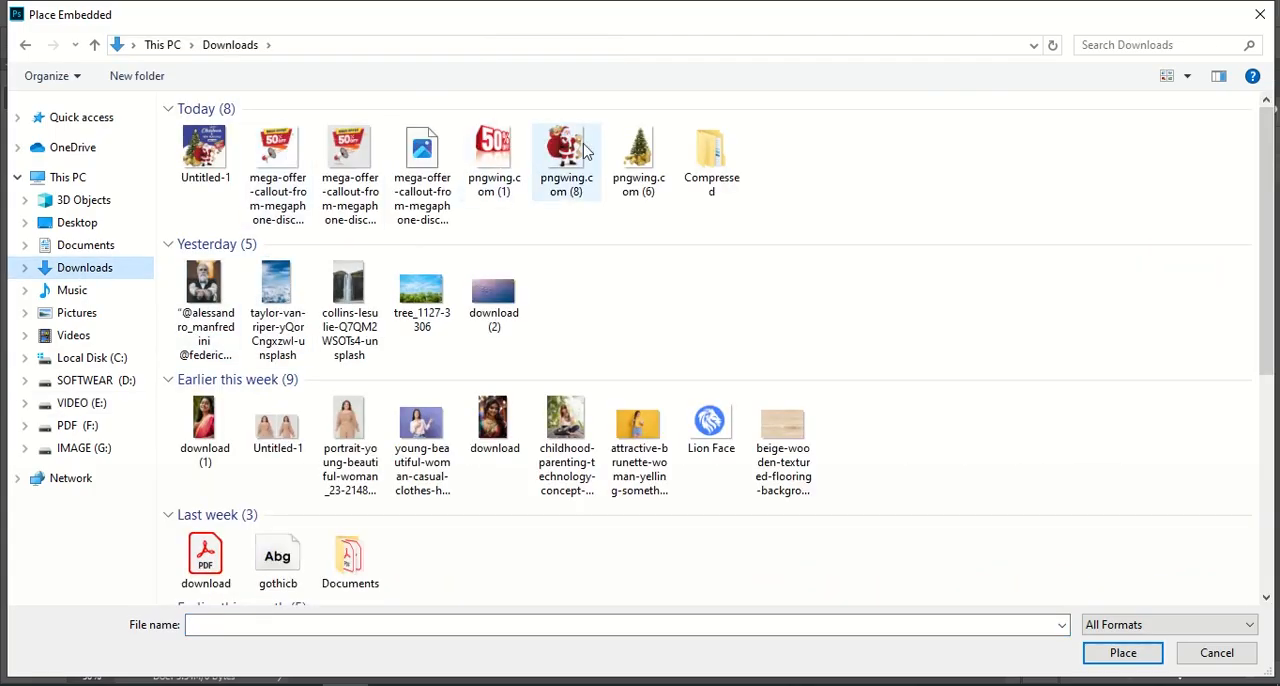
left_click(624, 152)
left_click(1120, 653)
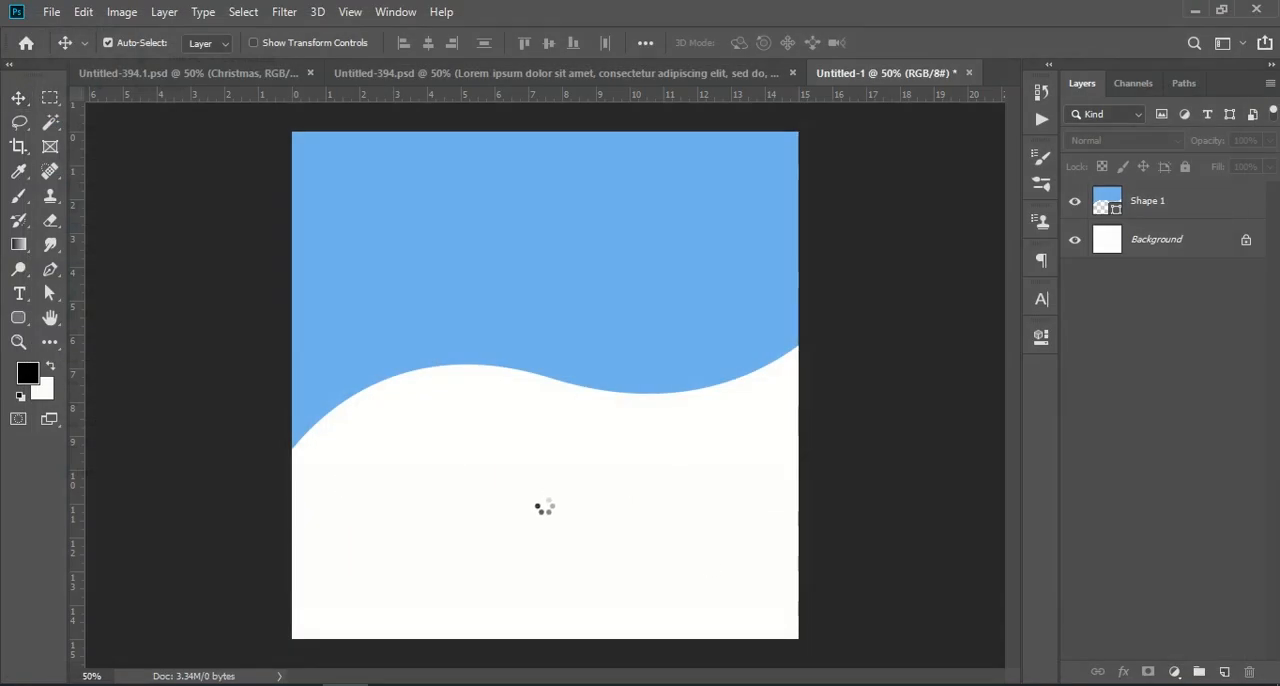
- Scale the Christmas tree to 135.94% and position it on the canvas's left side with its gifts near the lower edge
left_click_drag(457, 527, 424, 543)
left_click_drag(430, 280, 428, 147)
left_click_drag(500, 415, 535, 415)
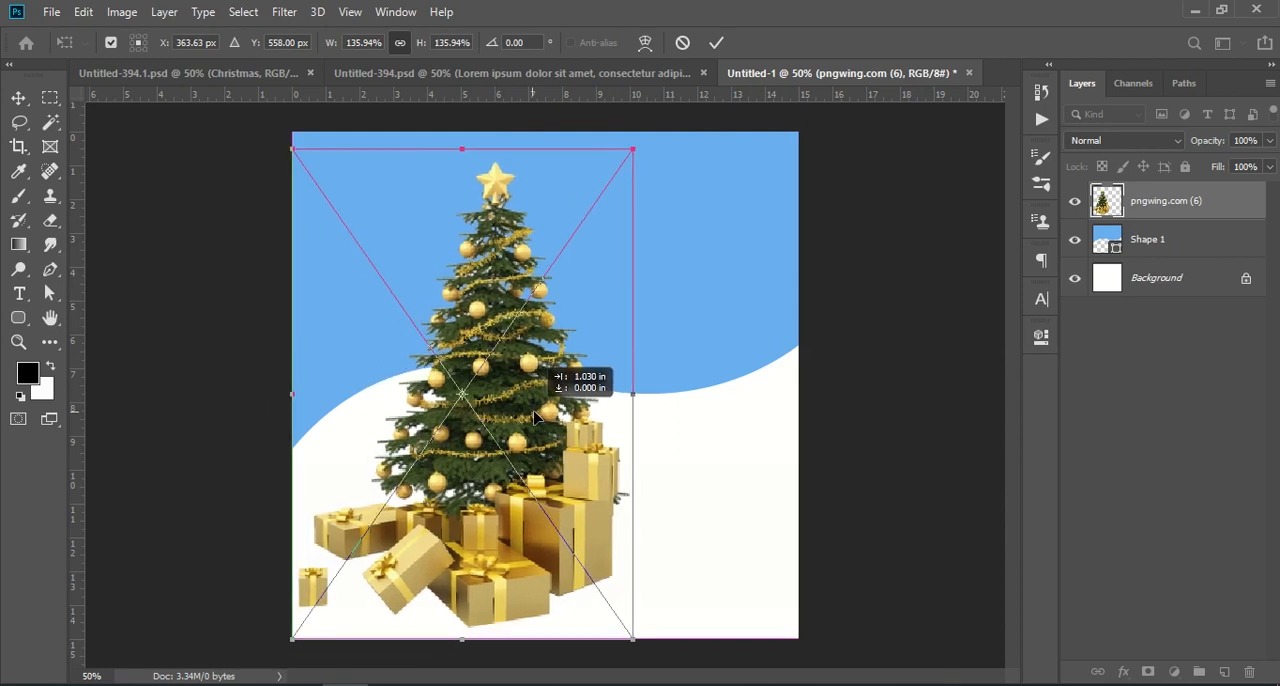
key("Left")
key("Left")
key("Left")
key("Left")
key("Left")
key("Left")
key("Down")
key("Down")
key("Down")
key("Down")
key("Down")
key("Down")
key("Down")
key("Down")
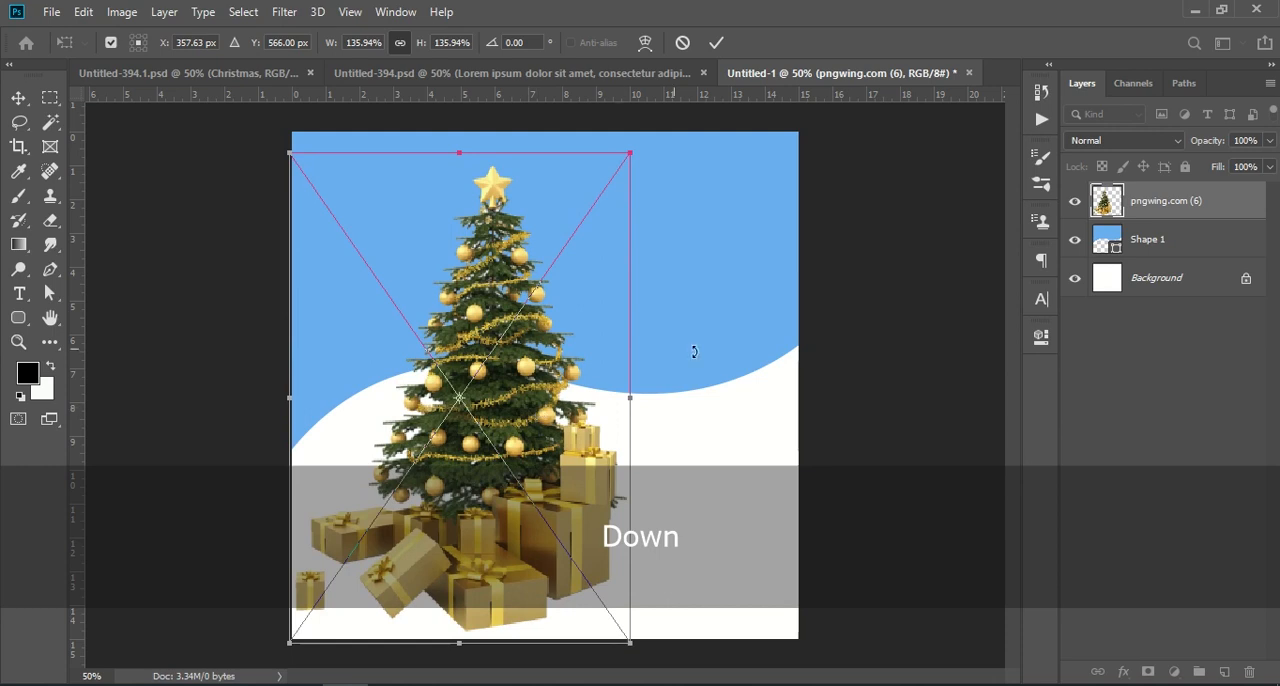
left_click(1142, 392)
left_click_drag(435, 497, 401, 495)
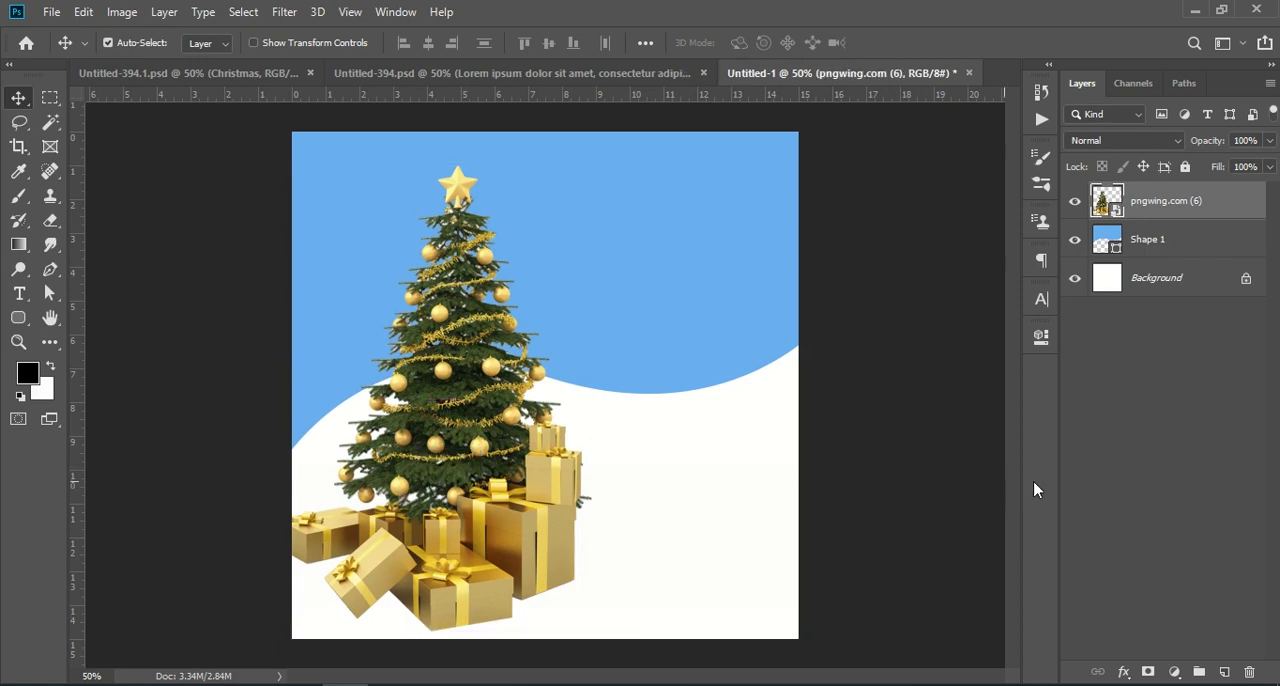
left_click(1179, 475)
- Add a black drop shadow to the tree: 100% opacity, angle -176° without global light, distance 0 px, spread 5%, size 21 px
left_click(1168, 201)
left_click(1124, 672)
left_click(1138, 659)
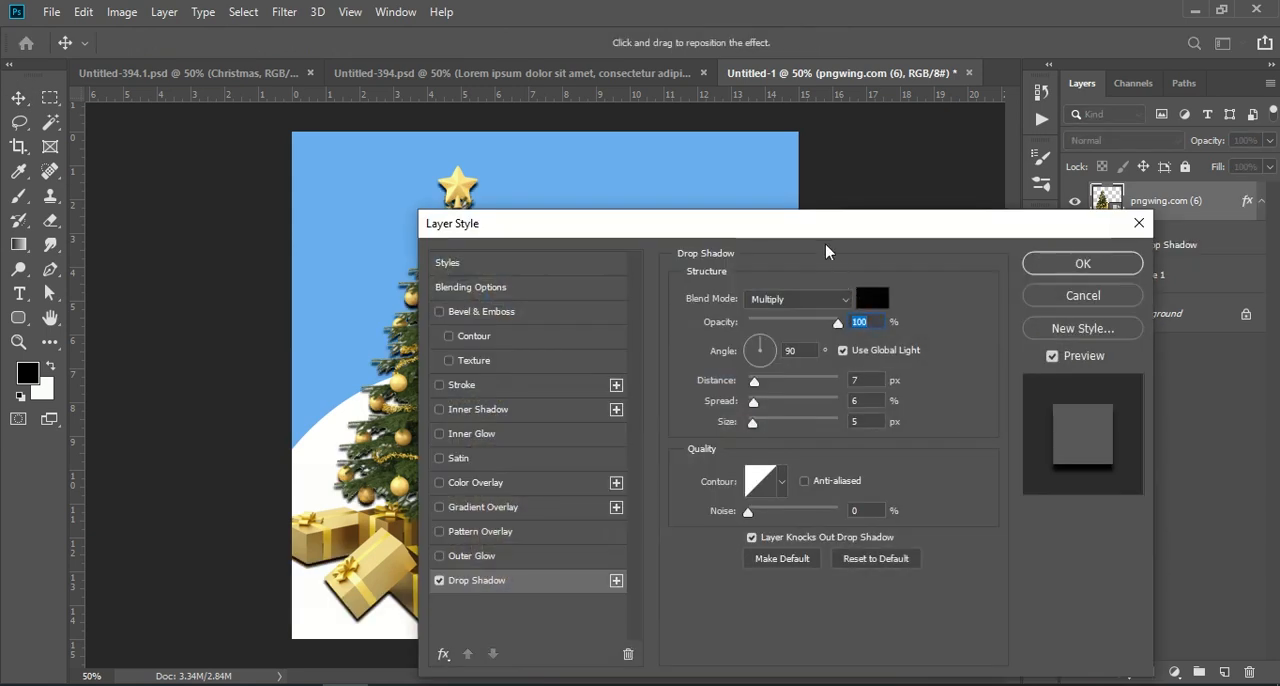
left_click_drag(826, 233, 1047, 220)
left_click_drag(973, 410, 975, 370)
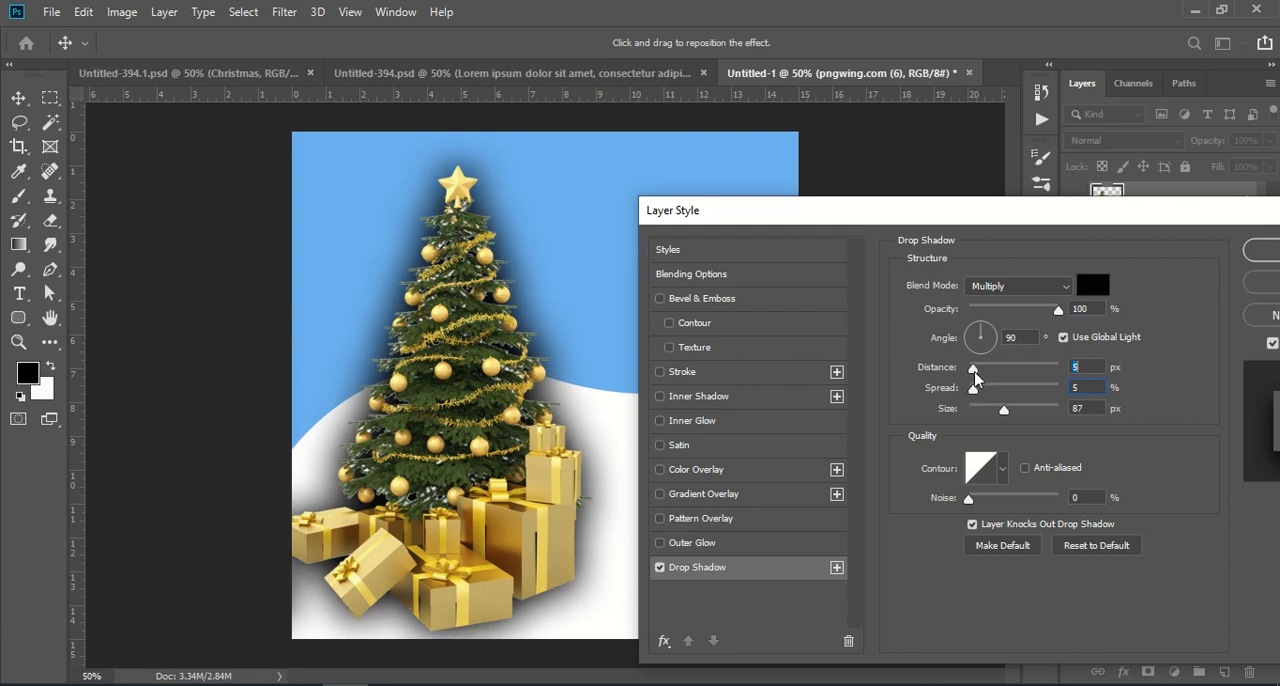
left_click(1062, 337)
left_click_drag(975, 370, 985, 420)
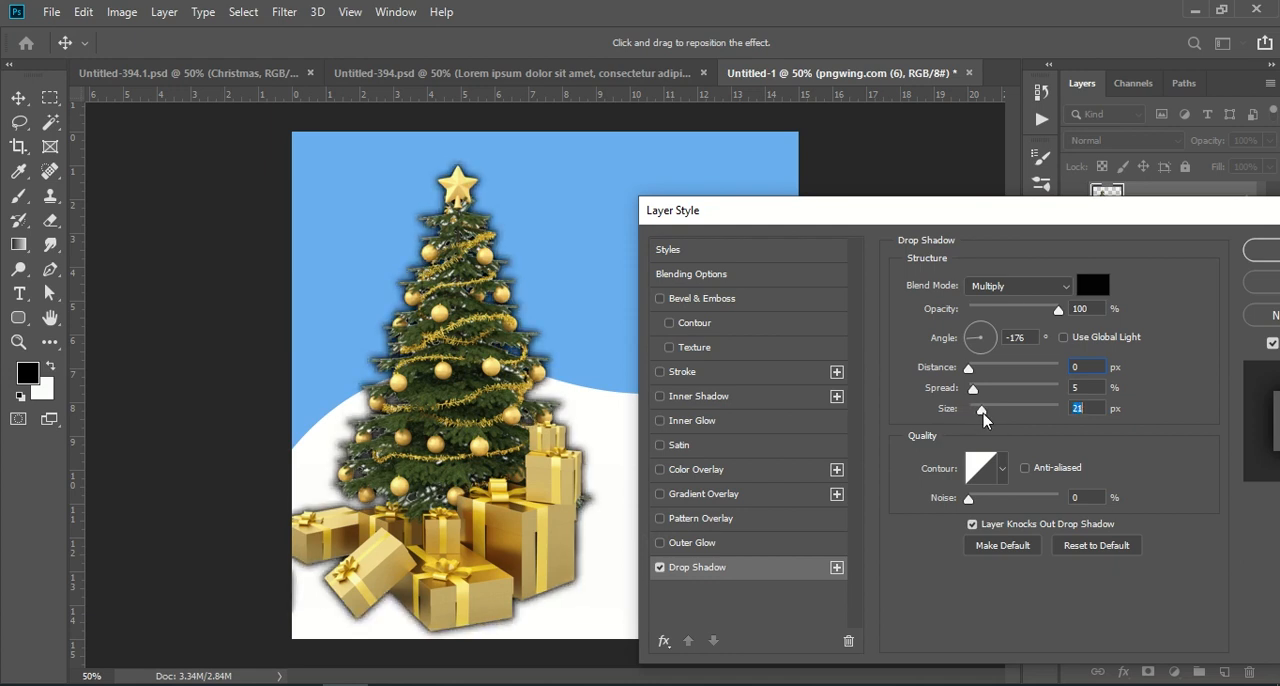
left_click_drag(1037, 225, 930, 245)
left_click(1200, 271)
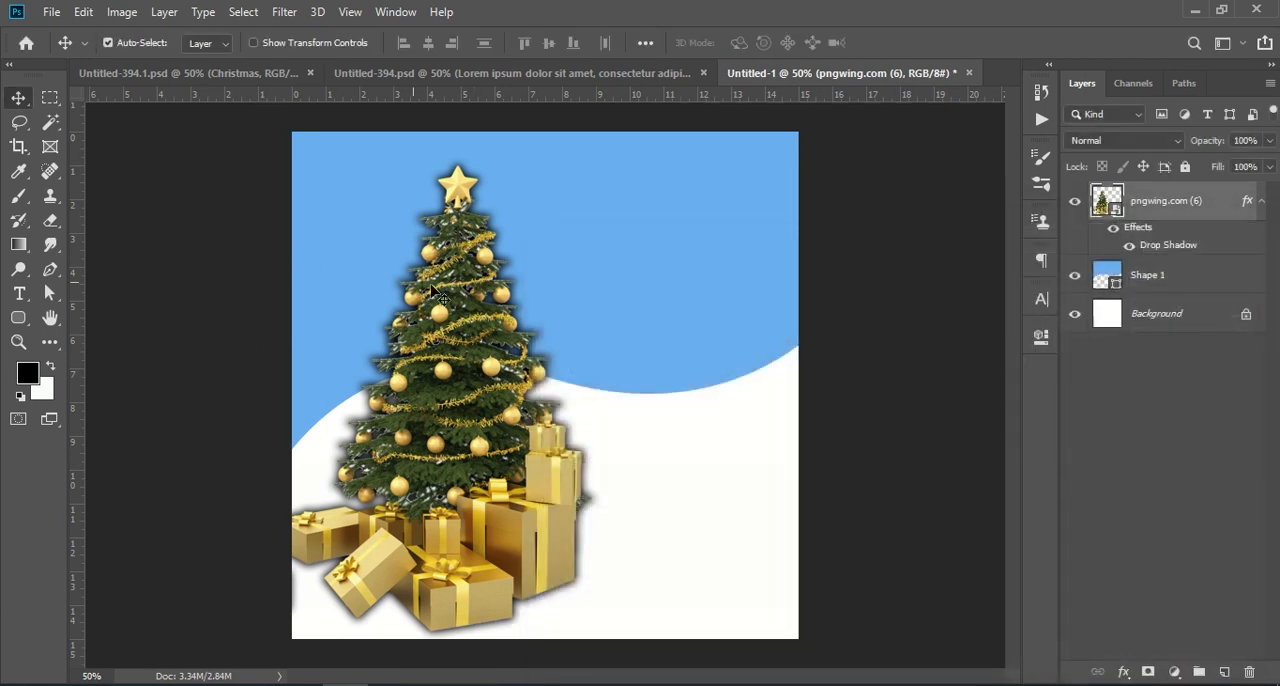
- Place the Santa image pngwing.com (8) from the Downloads folder as an embedded object
left_click(50, 12)
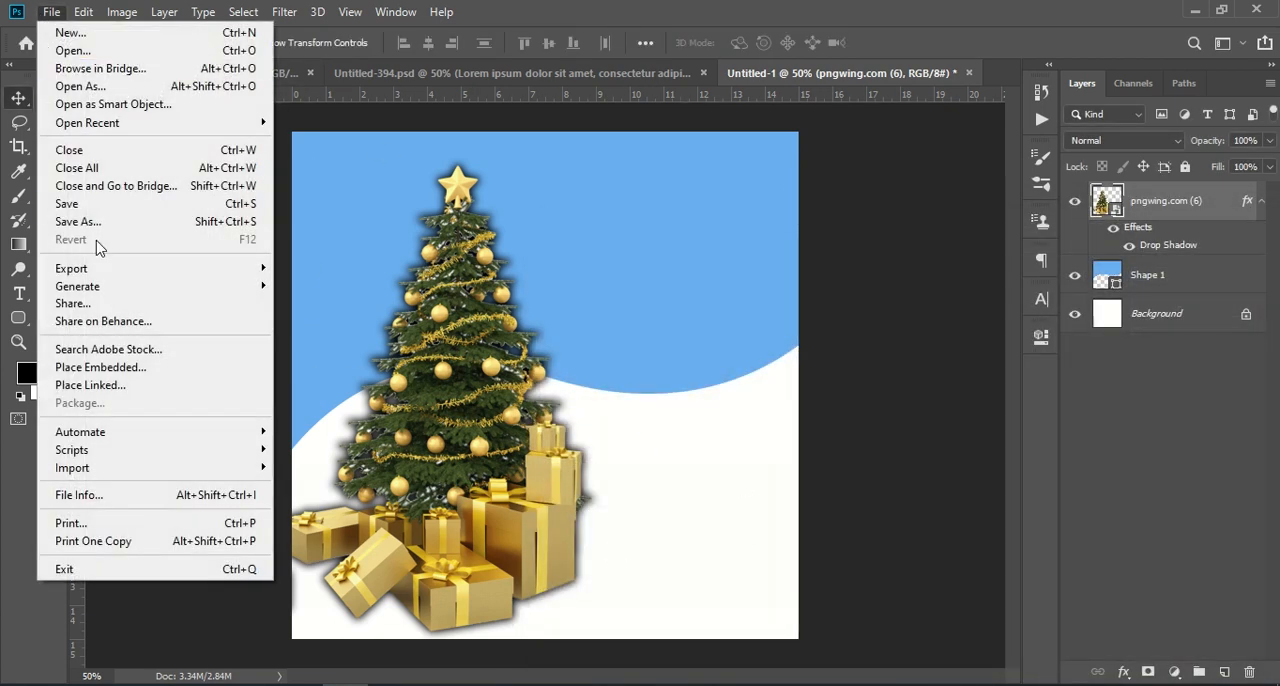
left_click(105, 367)
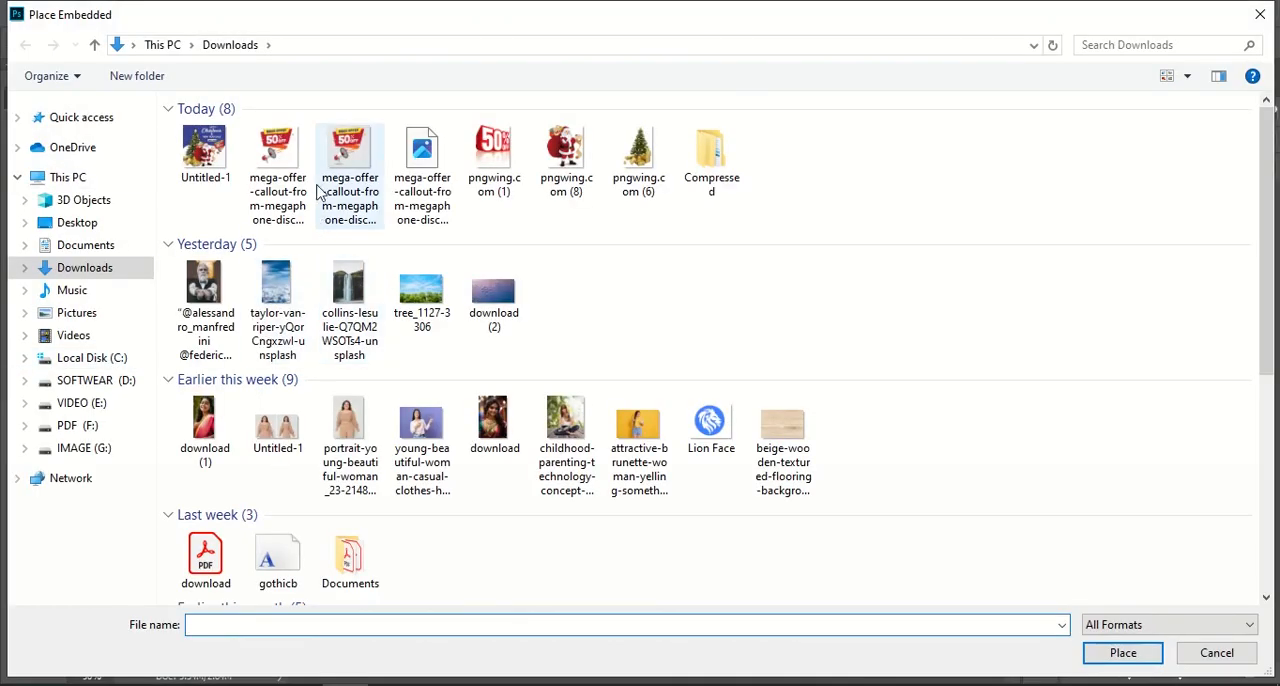
left_click(566, 160)
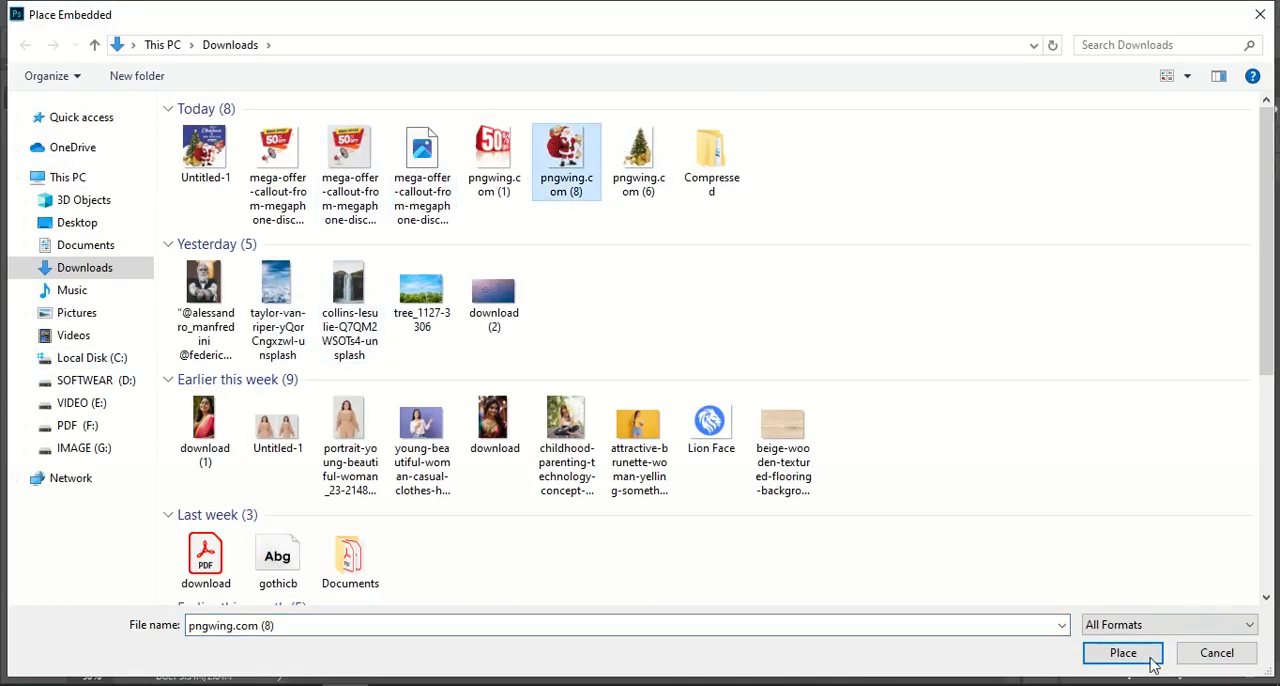
left_click(1153, 664)
- Scale Santa to 81.92% and position him in front of the tree's right side, with his feet near the canvas's lower edge
left_click_drag(578, 505, 612, 546)
left_click_drag(766, 222, 680, 303)
mouse_move(595, 418)
left_mouse_down()
mouse_move(630, 412)
mouse_move(617, 424)
left_mouse_up()
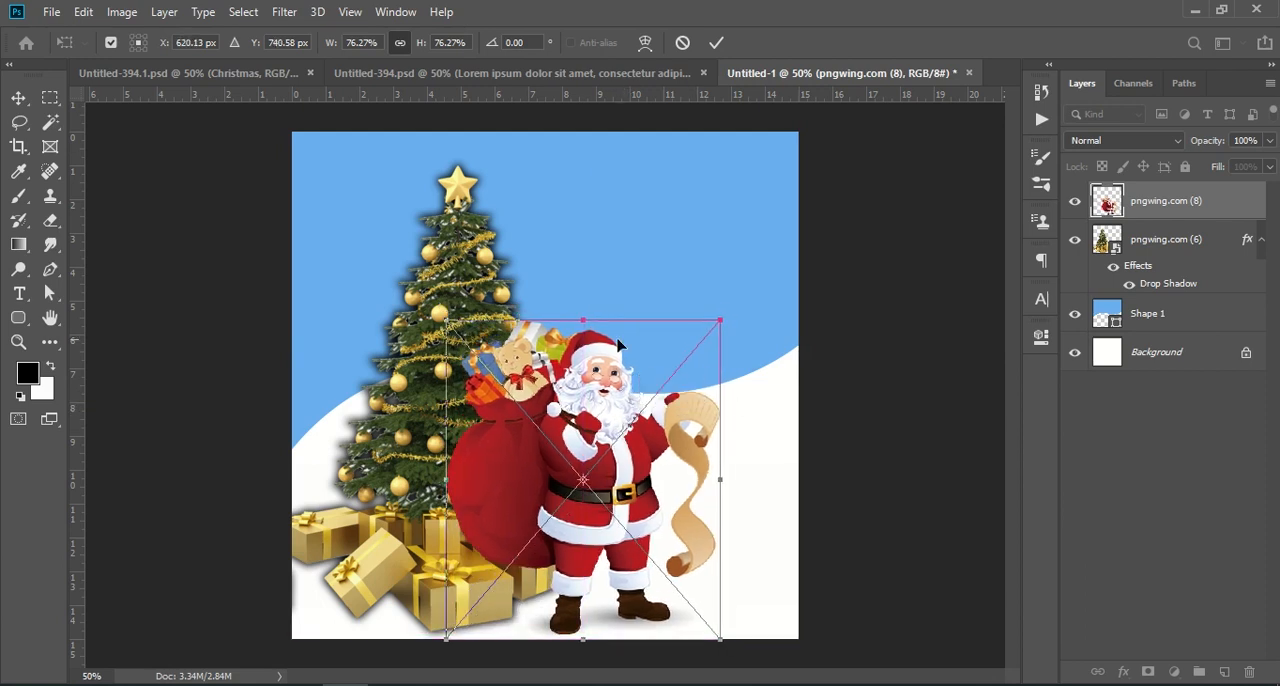
left_click_drag(600, 329, 608, 265)
left_click_drag(647, 385, 657, 385)
left_click_drag(750, 272, 729, 292)
mouse_move(689, 384)
left_mouse_down()
mouse_move(680, 377)
mouse_move(691, 376)
left_mouse_up()
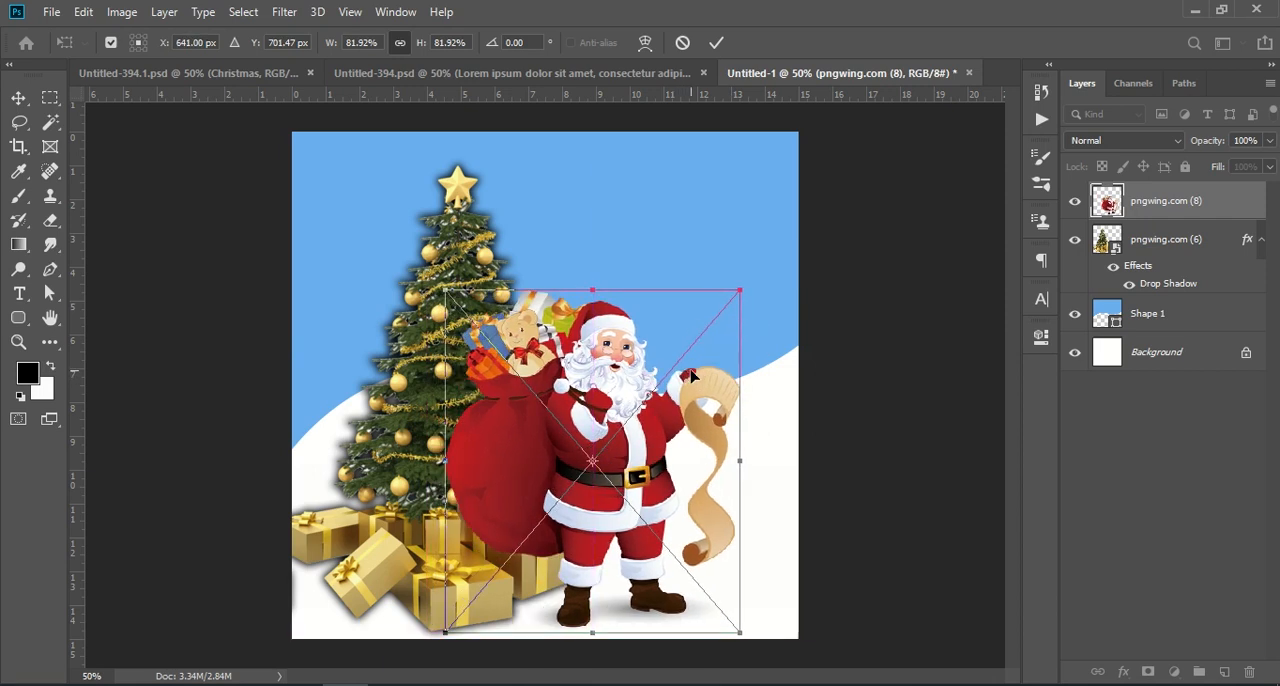
left_click(1152, 452)
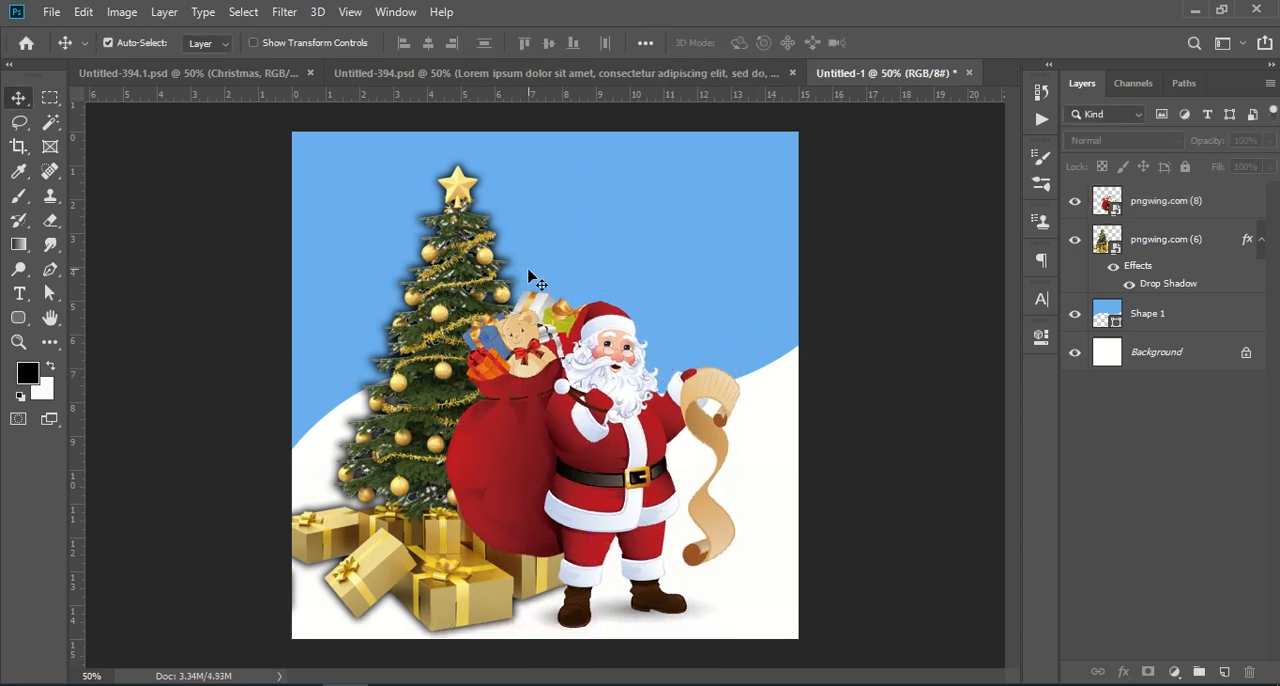
- Shift the Christmas tree and Santa slightly left, keeping Santa in front of the tree's right side
left_click(448, 328)
left_click_drag(446, 324, 412, 318)
left_click_drag(620, 434, 596, 436)
left_click(1172, 470)
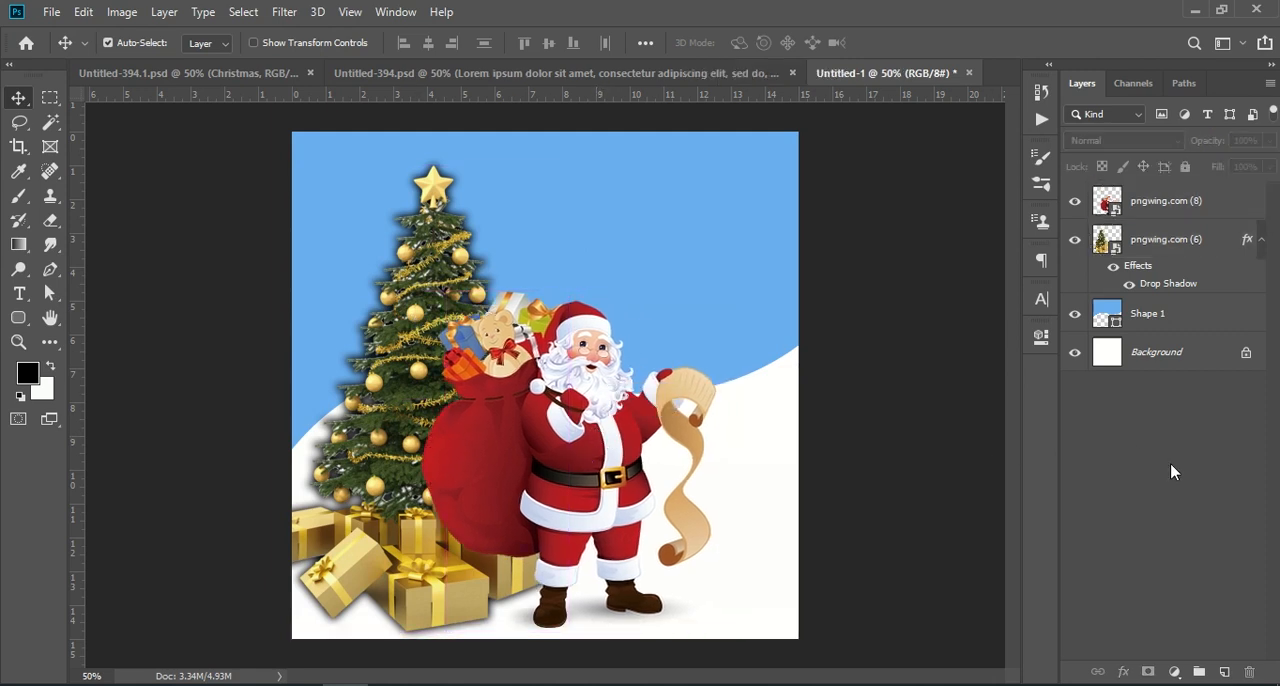
- Go to the finished poster Untitled-394.1.psd and hide its Layer 1
left_click(368, 73)
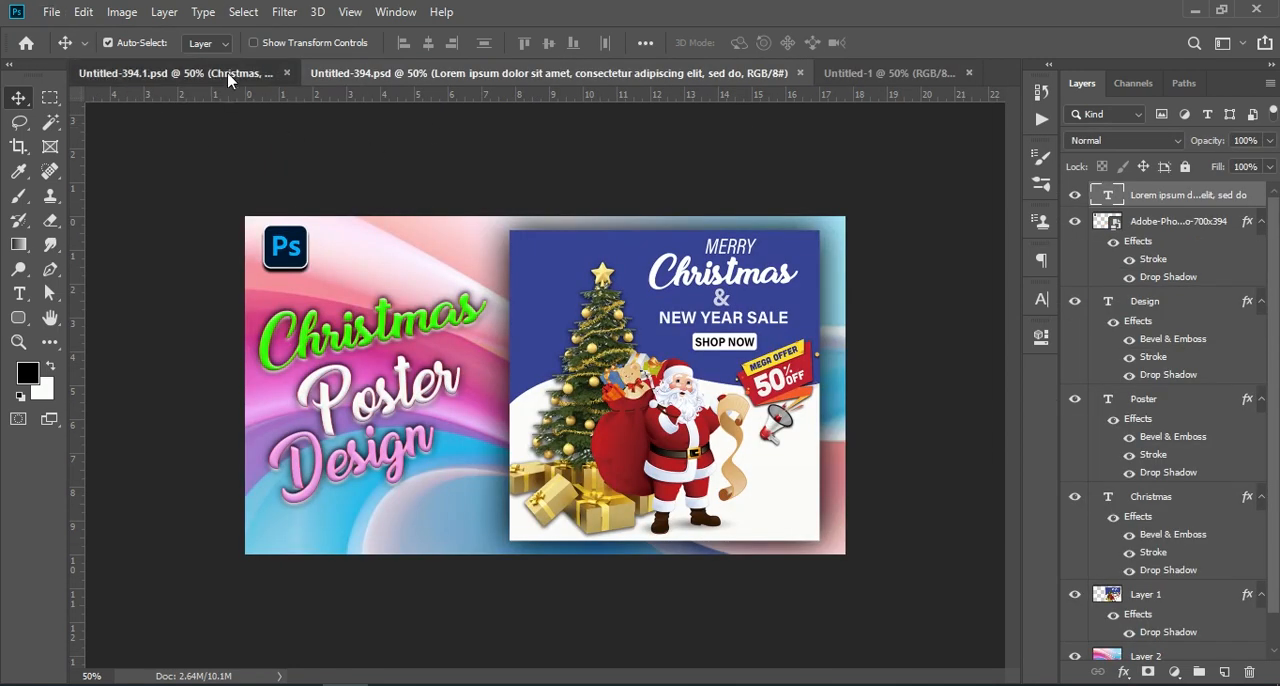
left_click(229, 74)
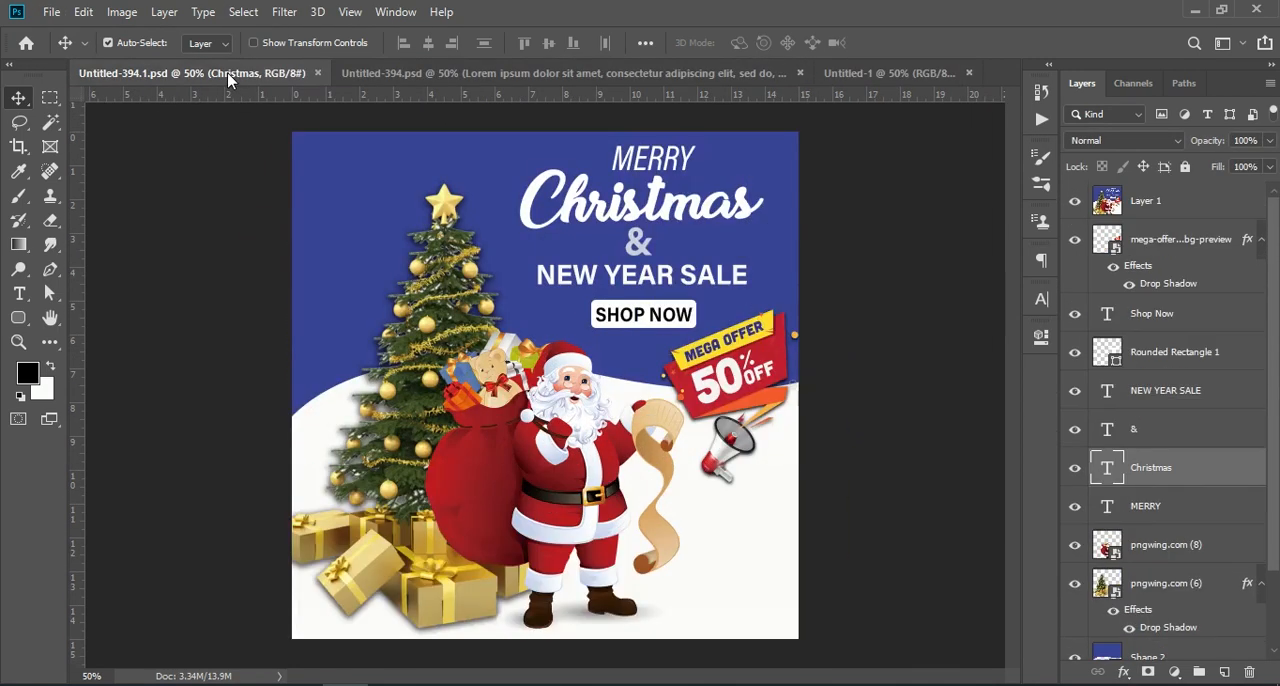
left_click(676, 166)
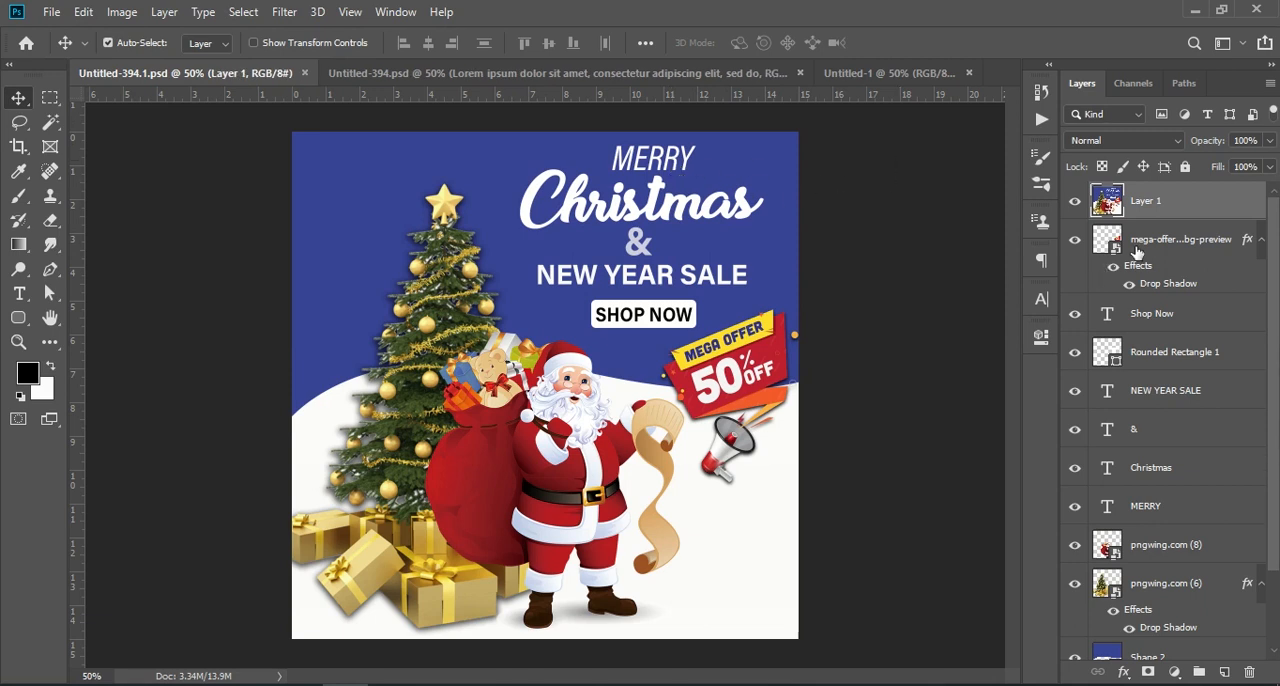
left_click(1075, 201)
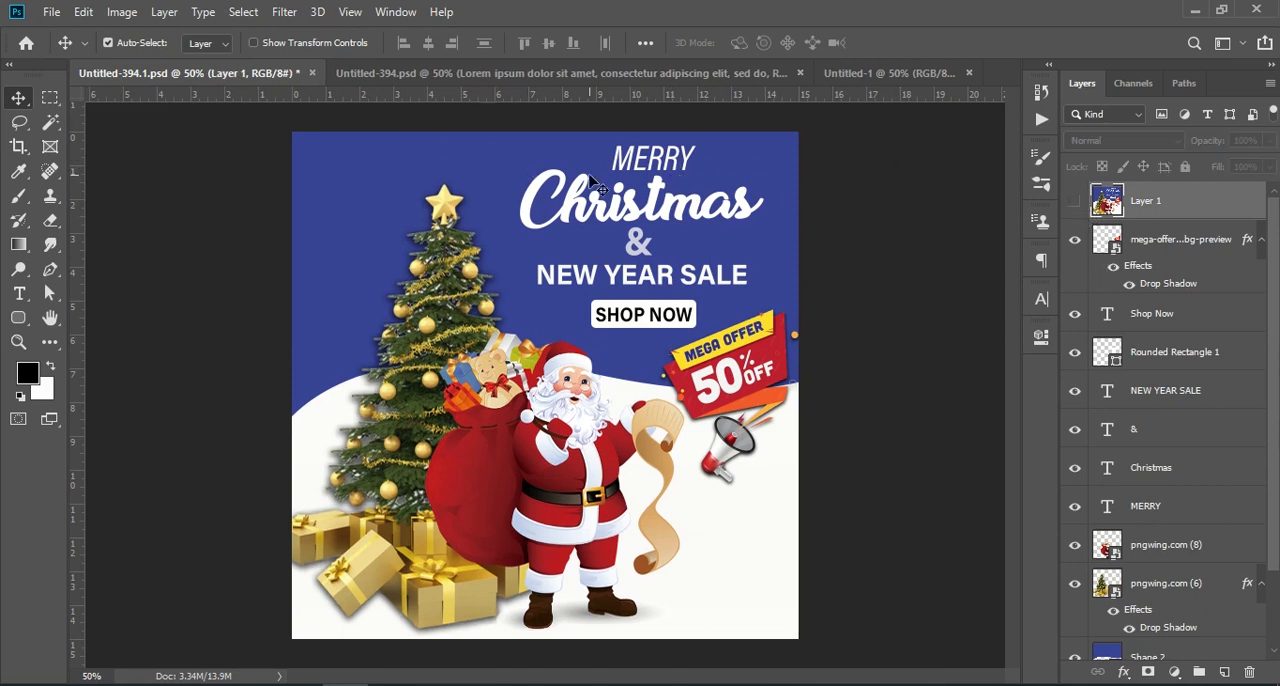
- Copy the MERRY and Christmas text layers from Untitled-394.1.psd into Untitled-1, stacked in the poster's upper-right area
left_click(646, 160)
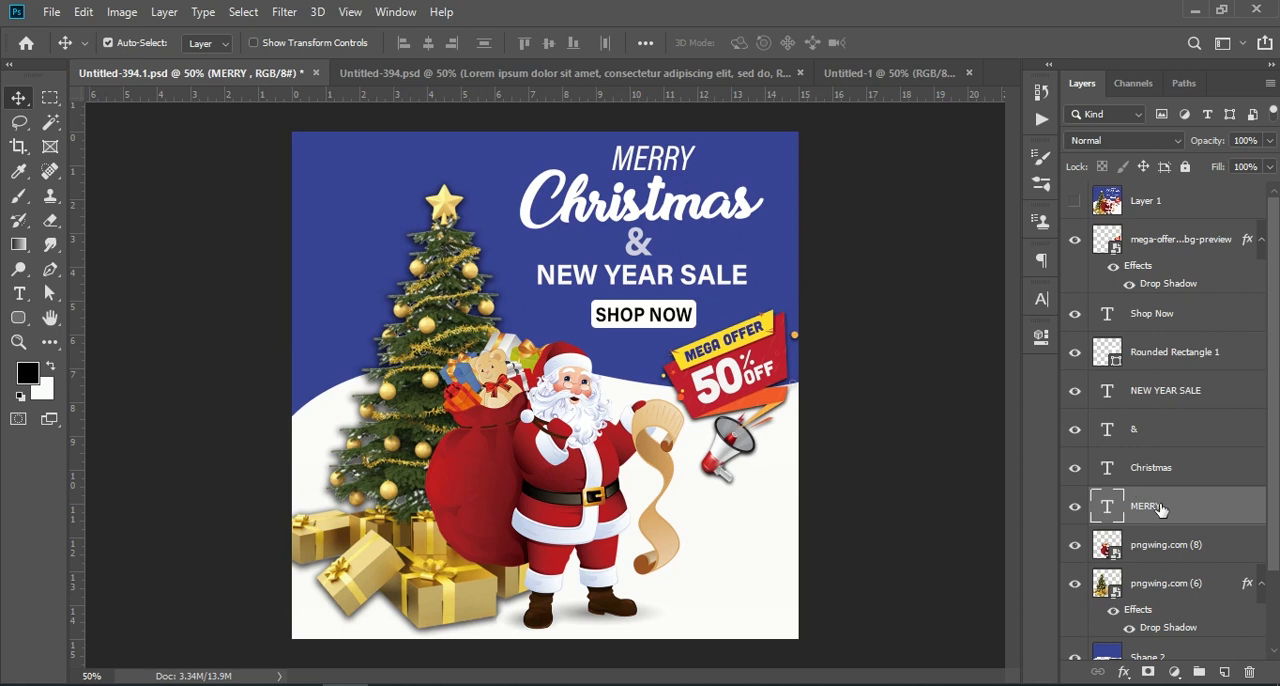
left_click_drag(1178, 512, 670, 172)
left_click(270, 75)
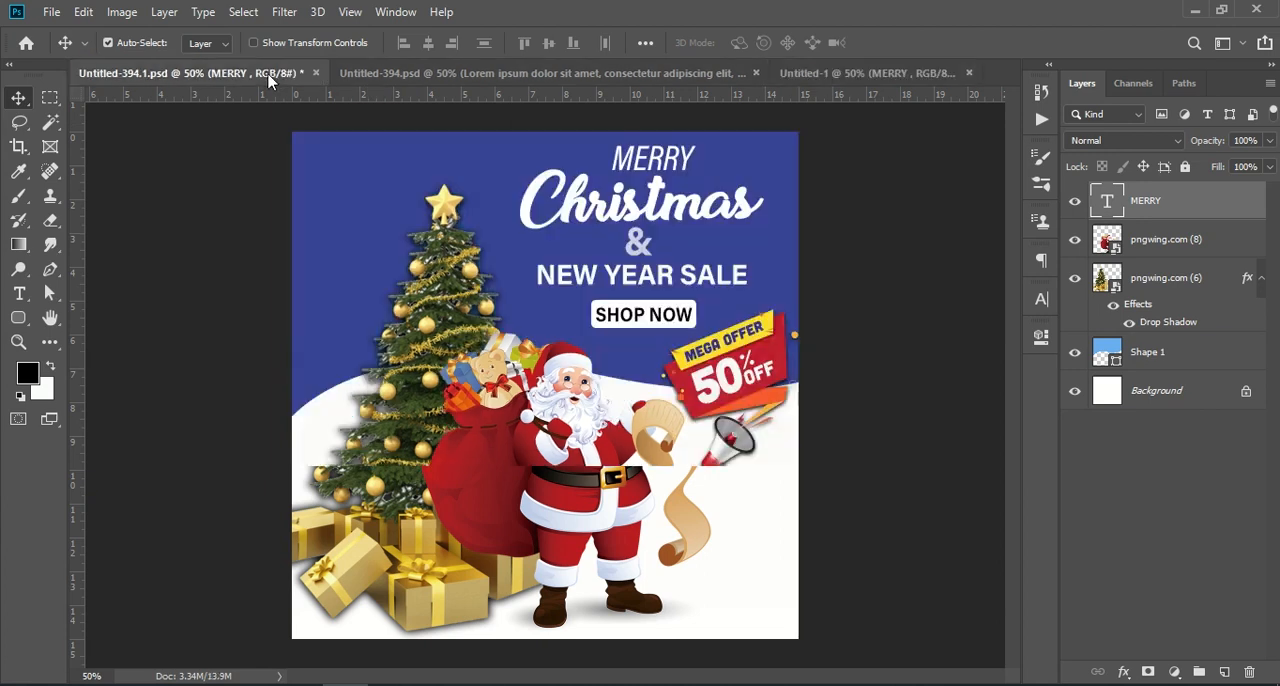
left_click_drag(720, 224, 669, 225)
- Copy the & text layer from Untitled-394.1.psd into Untitled-1 and place it centred beneath the word Christmas
left_click(256, 70)
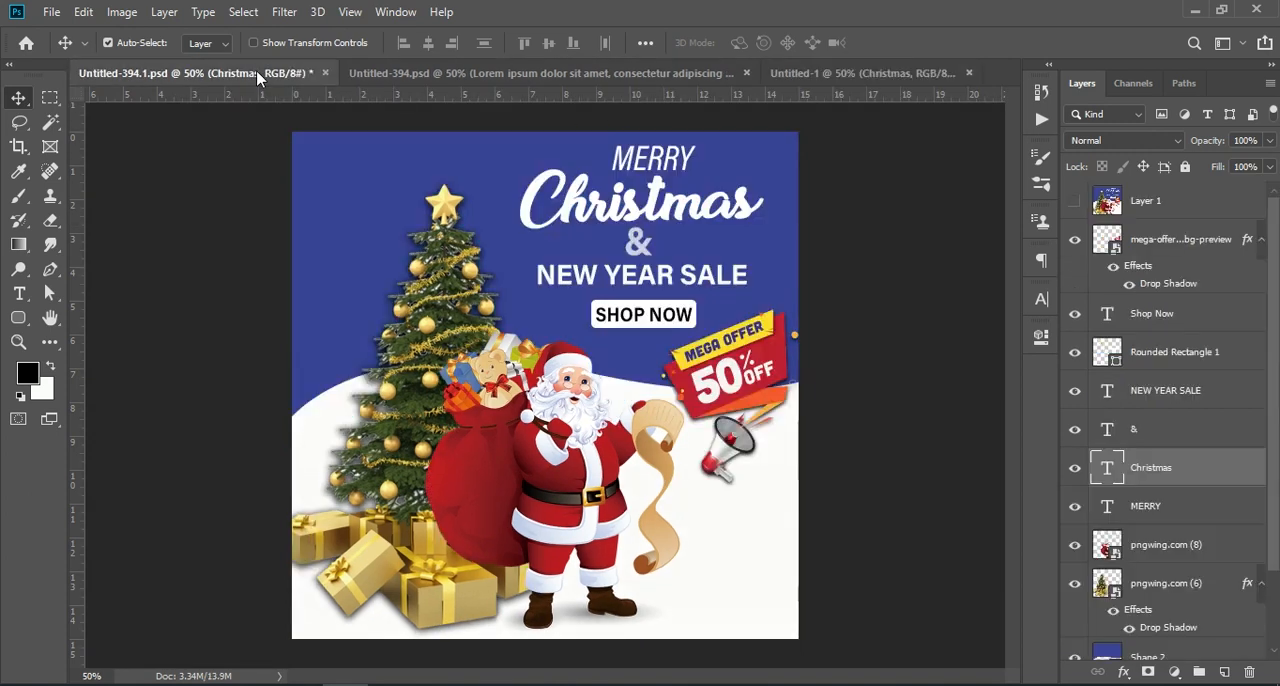
double_click(640, 246)
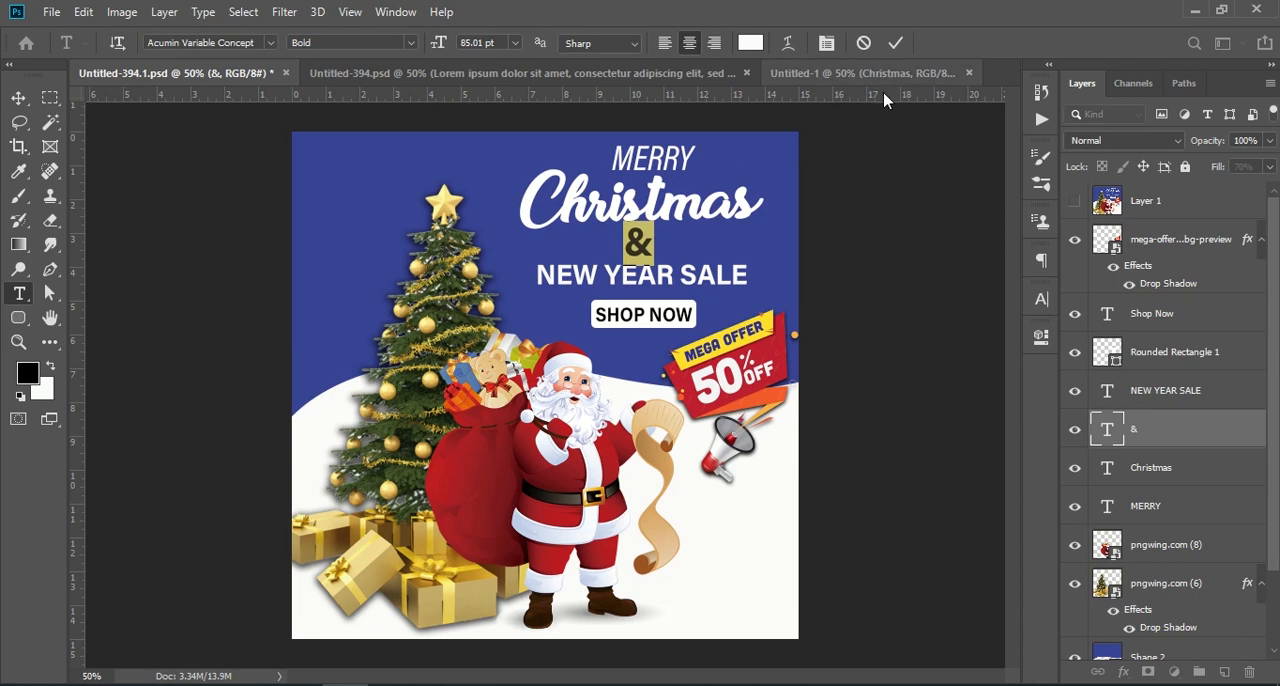
left_click(896, 43)
key("v")
mouse_move(641, 254)
left_mouse_down()
mouse_move(805, 95)
mouse_move(851, 82)
mouse_move(656, 248)
left_mouse_up()
- Copy the NEW YEAR SALE text layer from Untitled-394.1.psd into Untitled-1 and place it beneath the ampersand
left_click(170, 73)
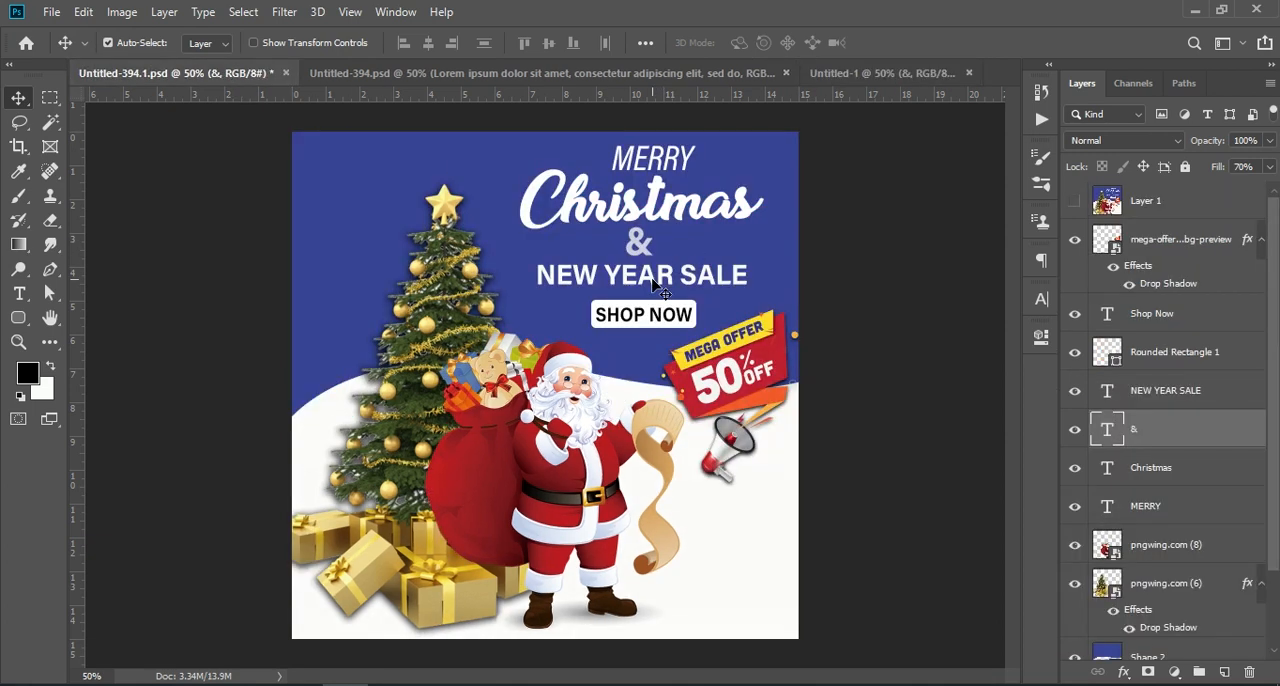
left_click(678, 285)
mouse_move(678, 285)
left_mouse_down()
mouse_move(720, 172)
mouse_move(858, 70)
mouse_move(700, 298)
mouse_move(656, 292)
mouse_move(675, 287)
left_mouse_up()
left_click(897, 275)
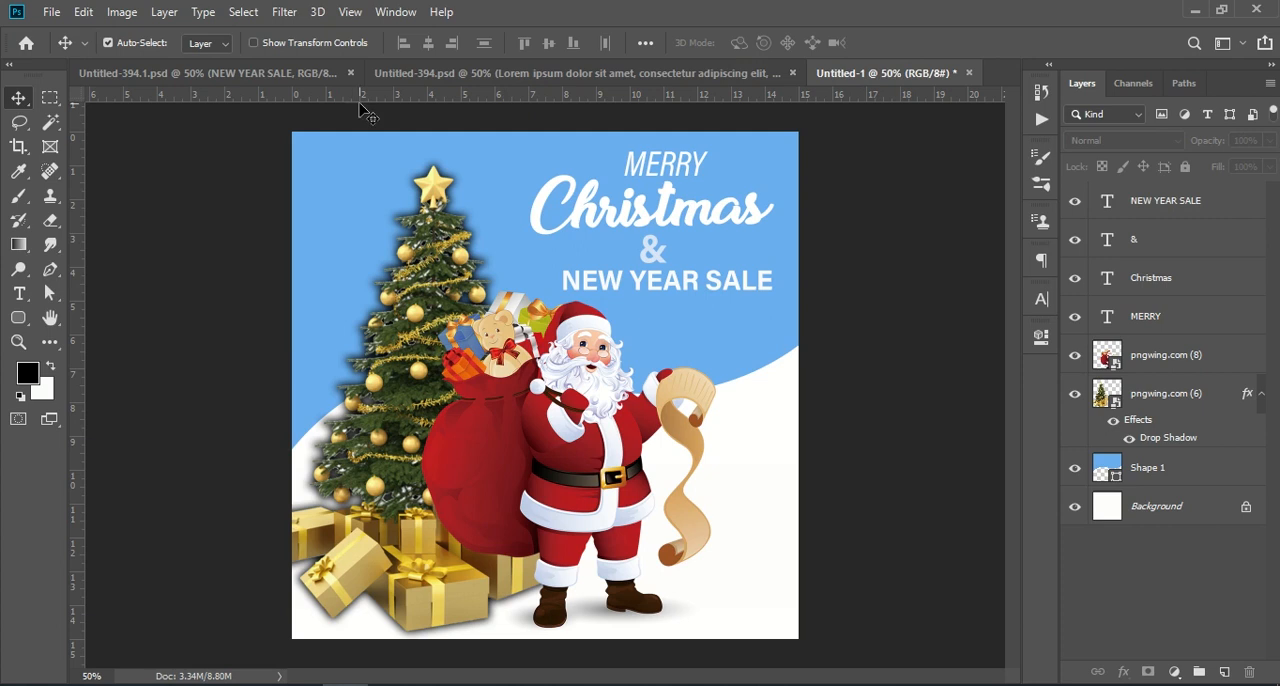
- Copy the Shop Now text layer from Untitled-394.1.psd into Untitled-1 and place it beneath NEW YEAR SALE
left_click(301, 69)
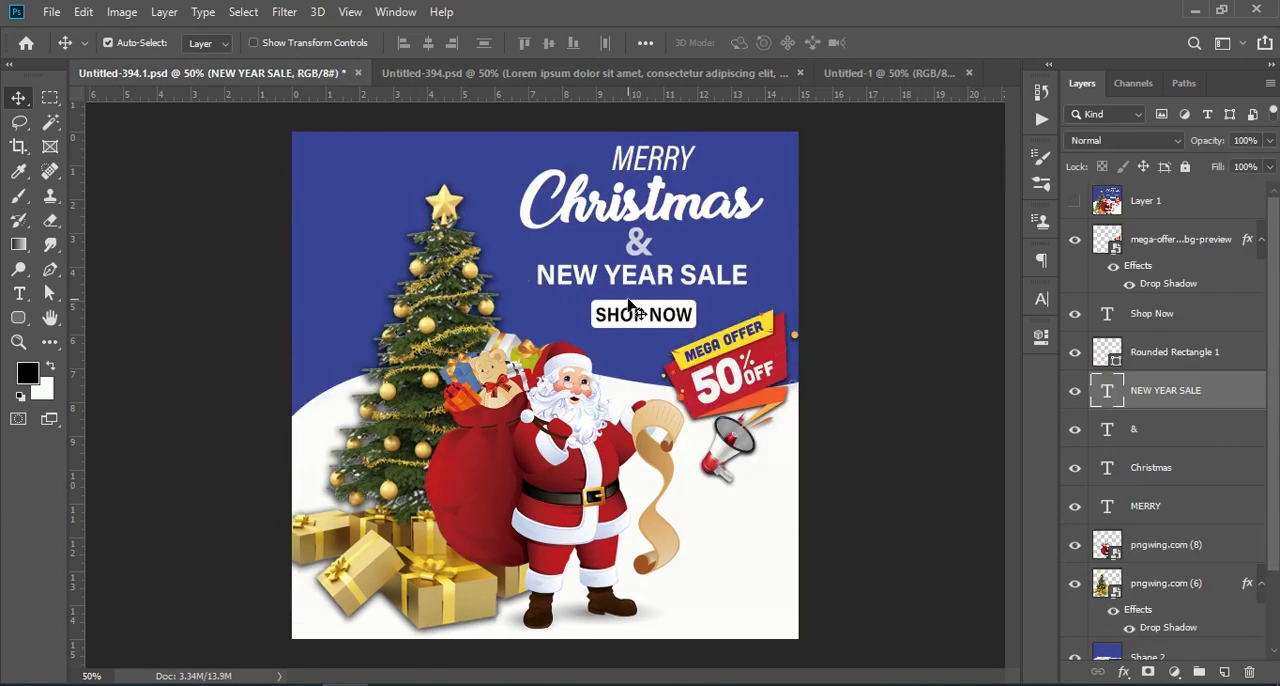
left_click(618, 318)
left_click_drag(1207, 322, 679, 316)
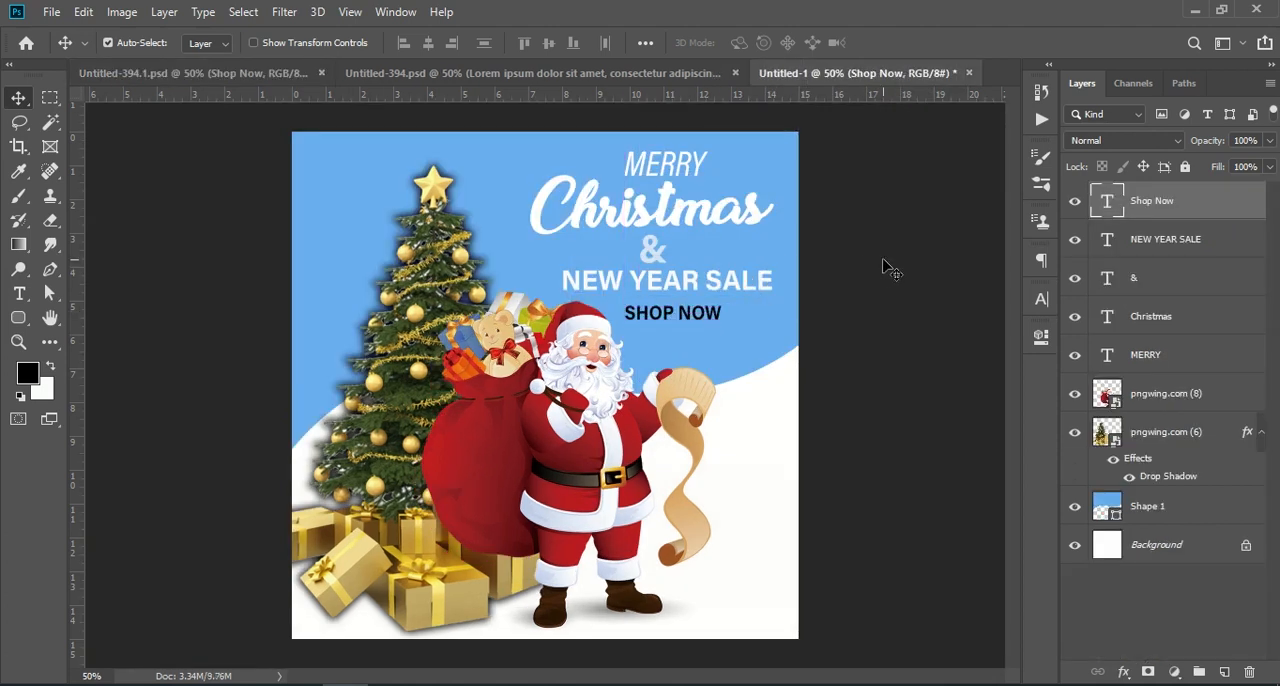
left_click(884, 268)
- Draw a white rounded rectangle about 242 × 48 px with a 10 px radius over the Shop Now text
left_click_drag(18, 317, 135, 340)
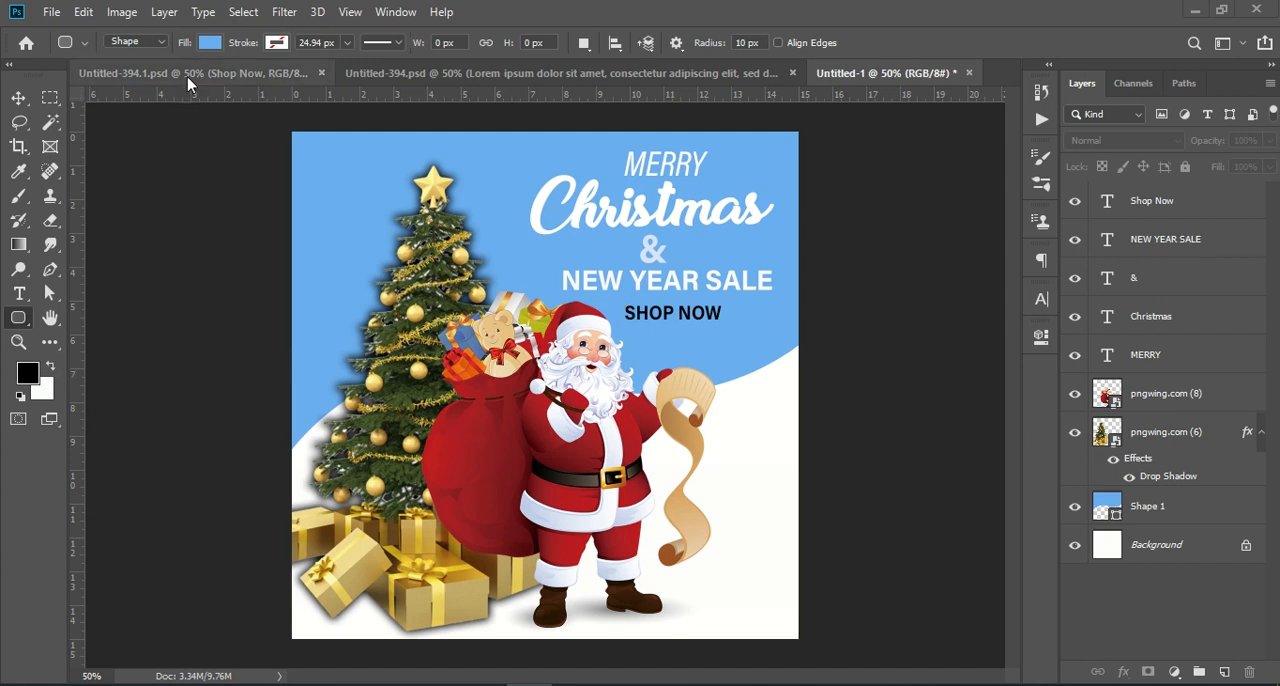
left_click(211, 41)
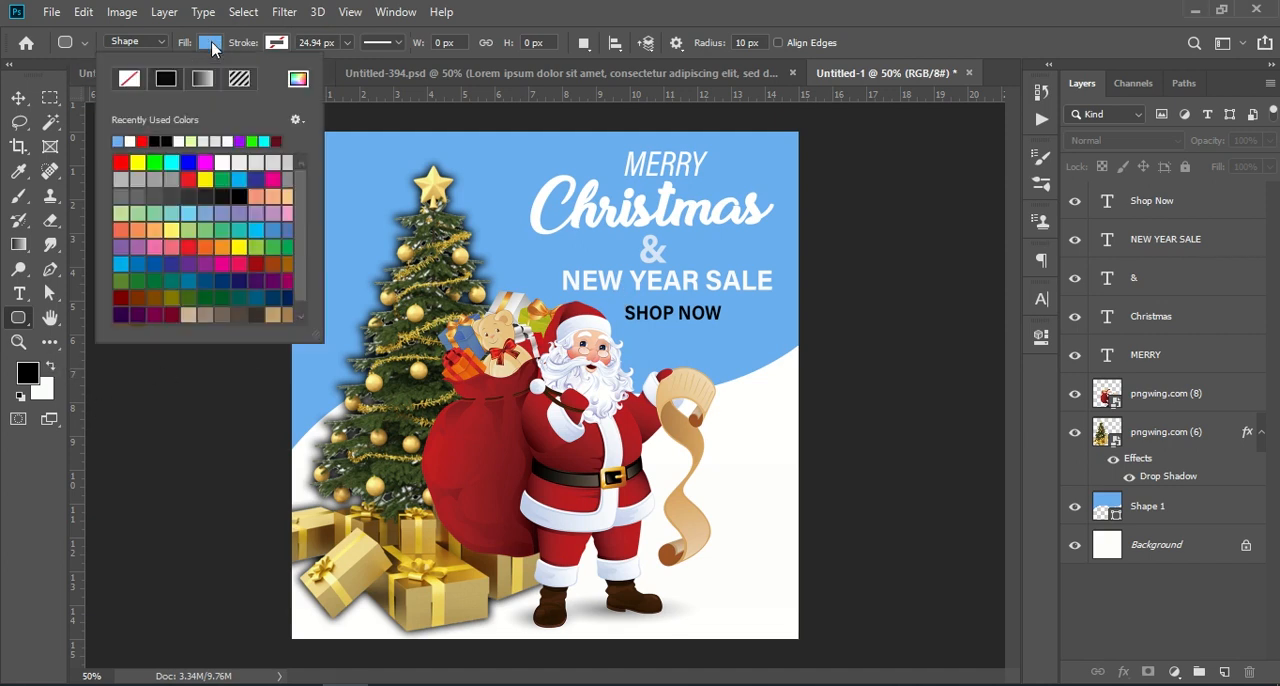
left_click(131, 141)
left_click(52, 368)
left_click_drag(618, 301, 731, 322)
key("shift")
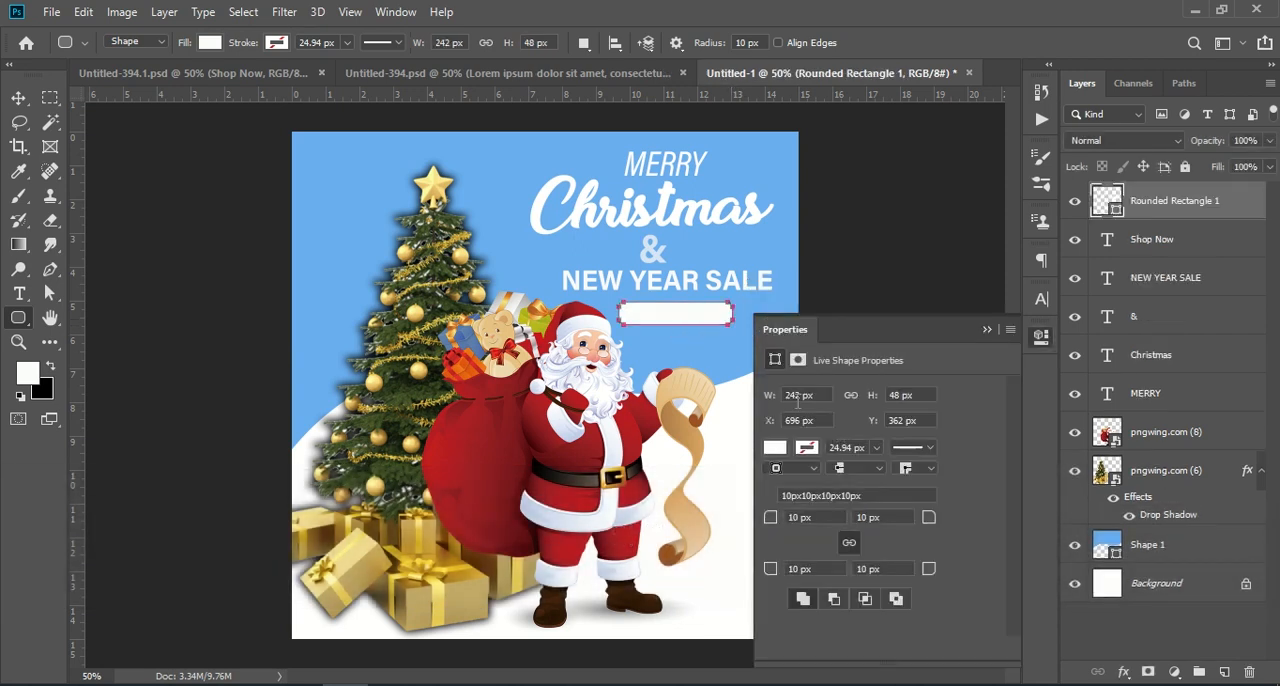
- Move the rounded rectangle layer below the Shop Now text and nudge it so it frames the words
left_click(987, 330)
left_click_drag(1219, 202, 1208, 255)
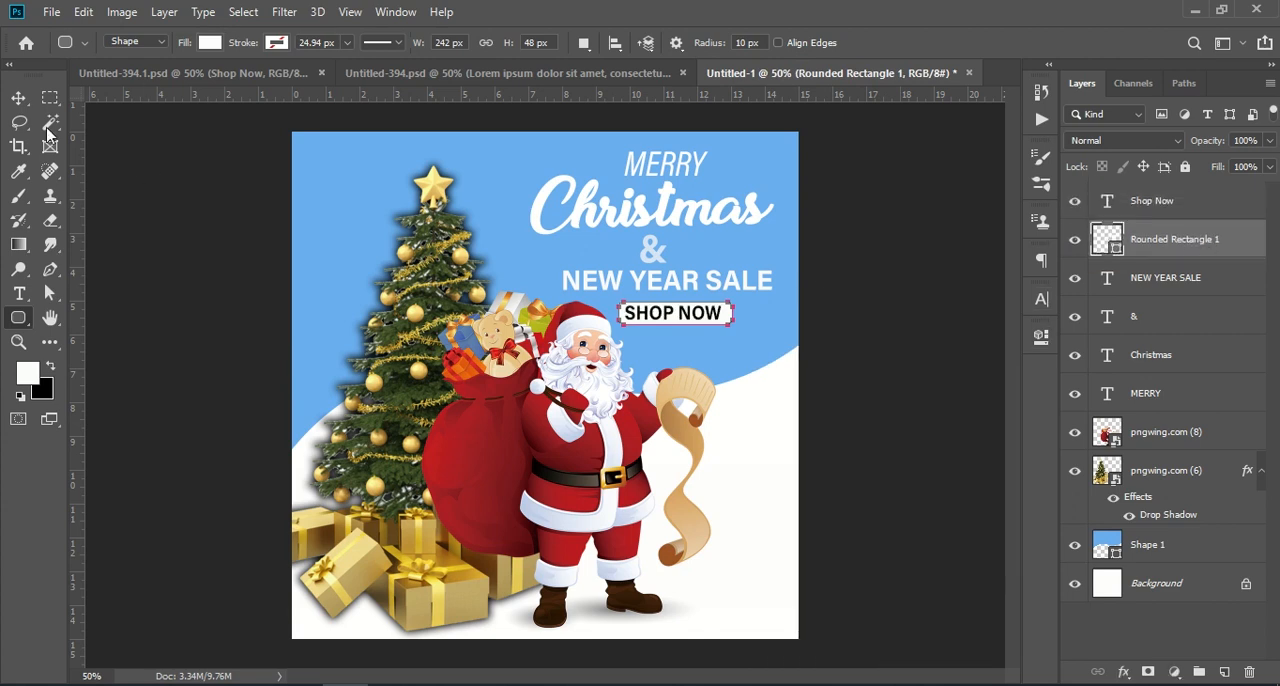
left_click(18, 99)
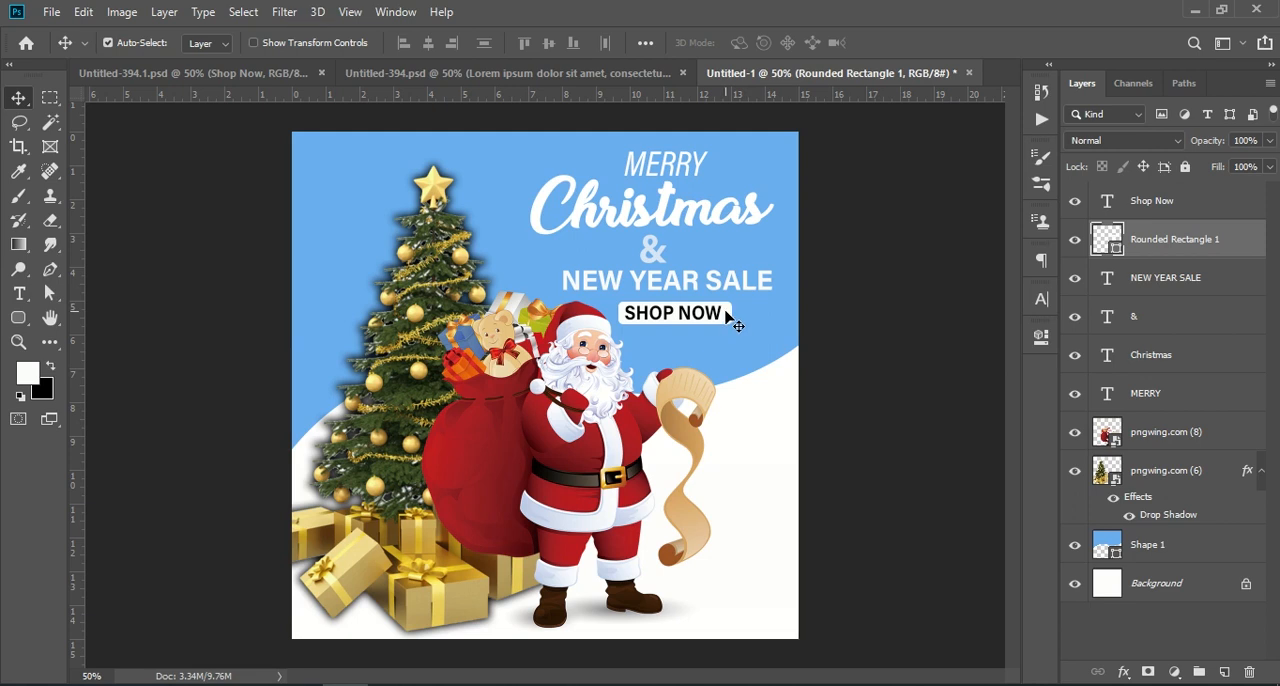
key("Up")
key("Left")
key("Down")
key("Down")
key("Up")
key("Right")
left_click(894, 177)
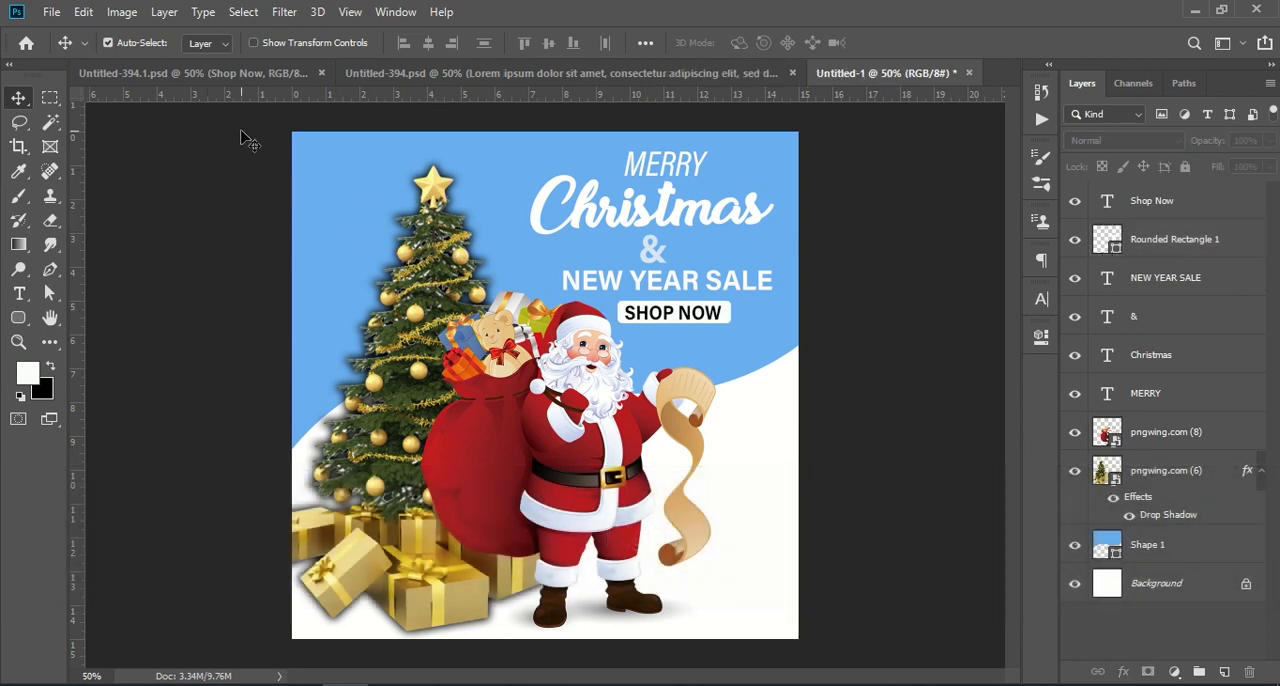
- Copy the mega offer 50% off badge from Untitled-394.1.psd into Untitled-1, placing it near Santa's scroll below Shop Now
left_click(233, 71)
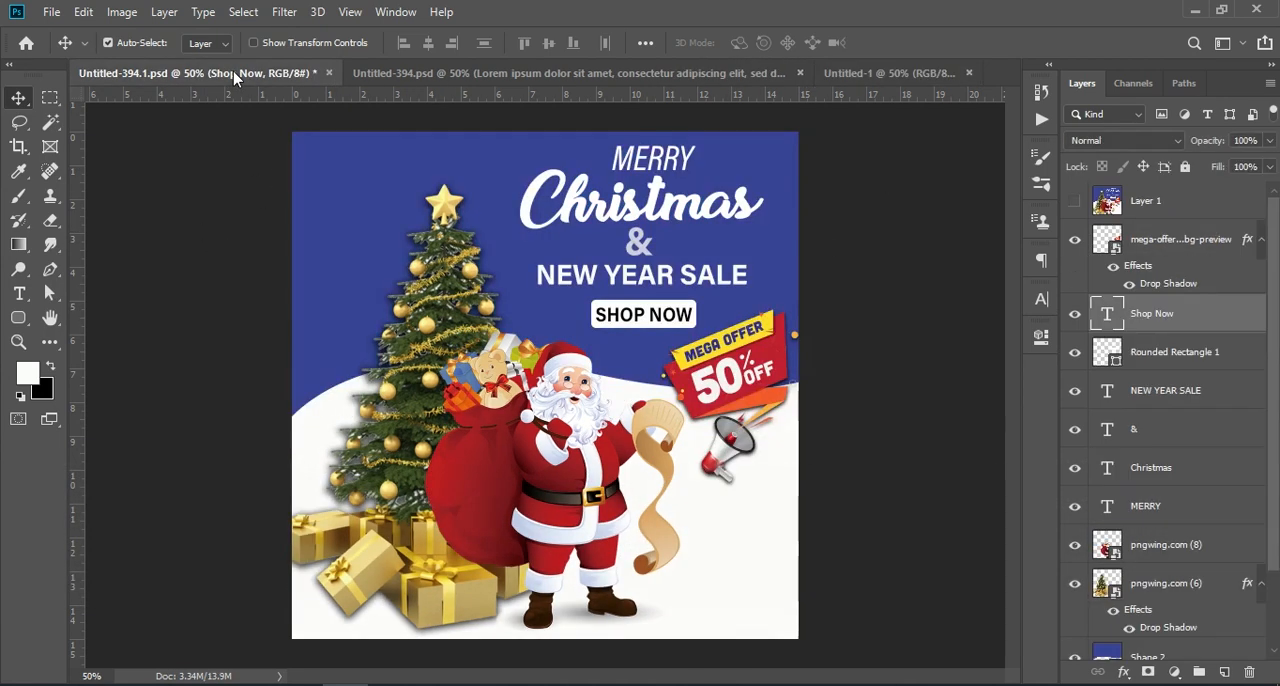
left_click(744, 364)
left_click_drag(1164, 246, 760, 400)
left_click(830, 350)
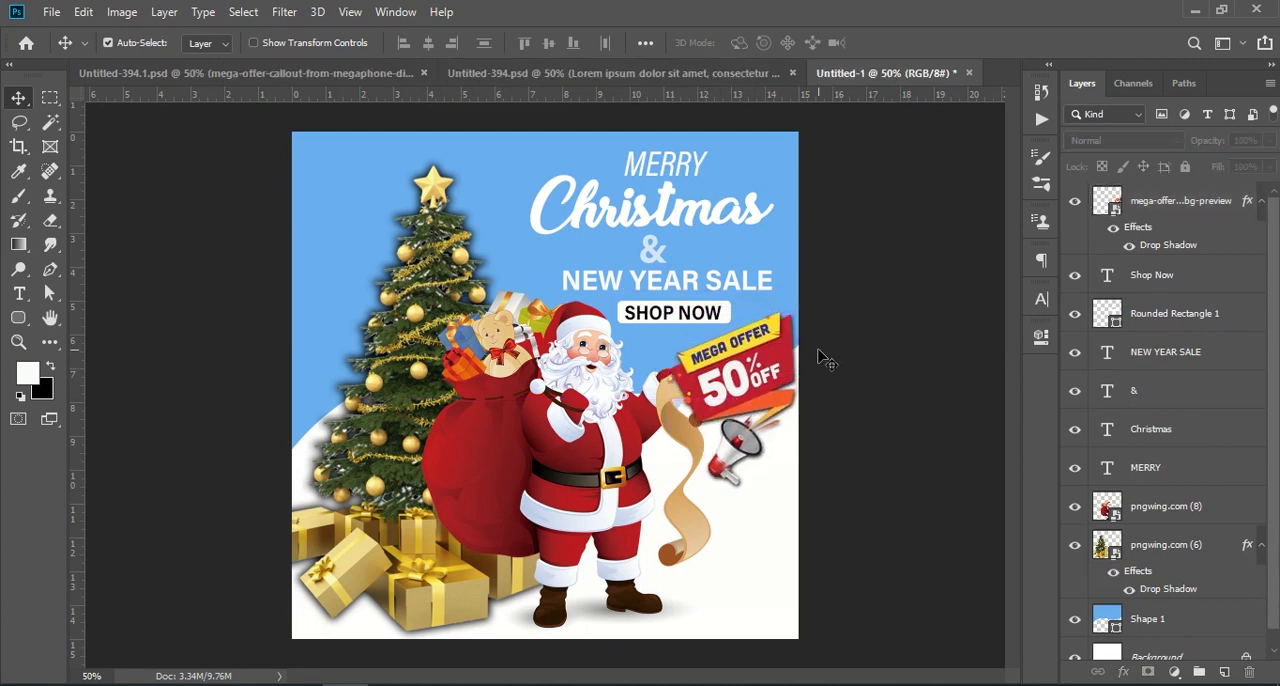
- Scale Santa down to 70.90% around his lower-left corner and shift the mega offer badge slightly down and left
left_click(564, 368)
key("ctrl+t")
left_click_drag(716, 291, 663, 314)
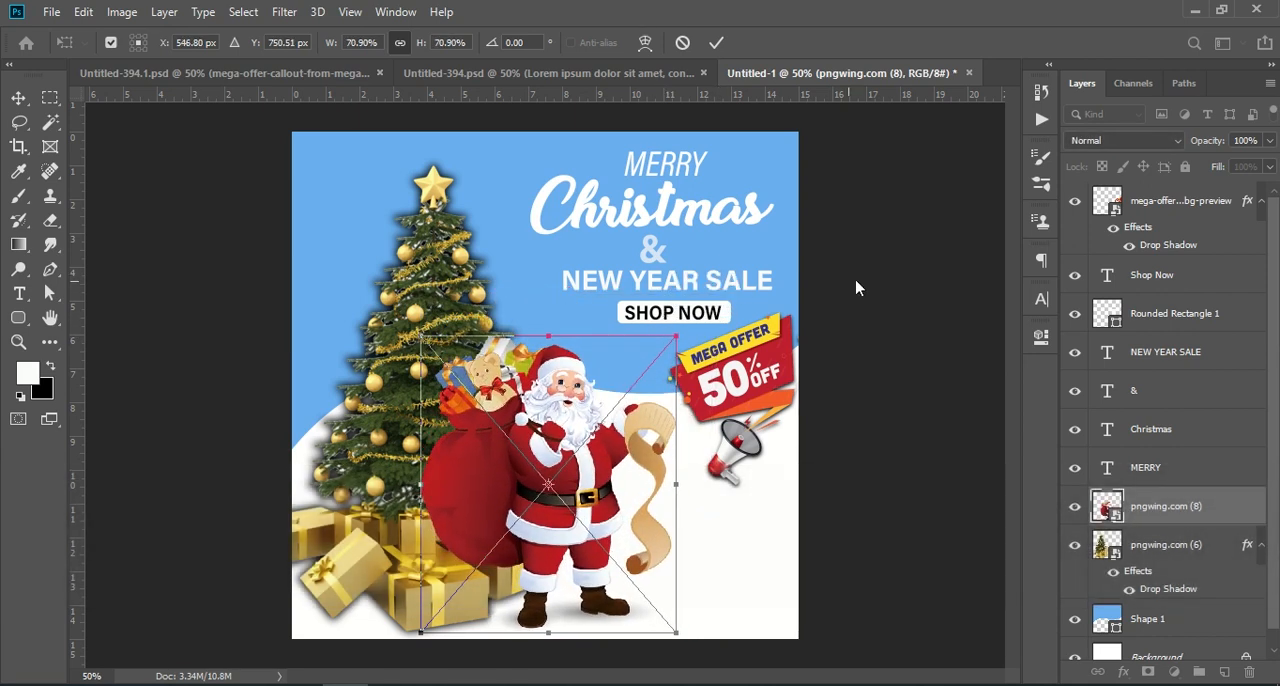
key("Return")
left_click_drag(740, 370, 743, 378)
left_click(801, 358)
- Scale the Shop Now text and its rounded rectangle together to 114.05% and move them down and left
left_click(700, 317)
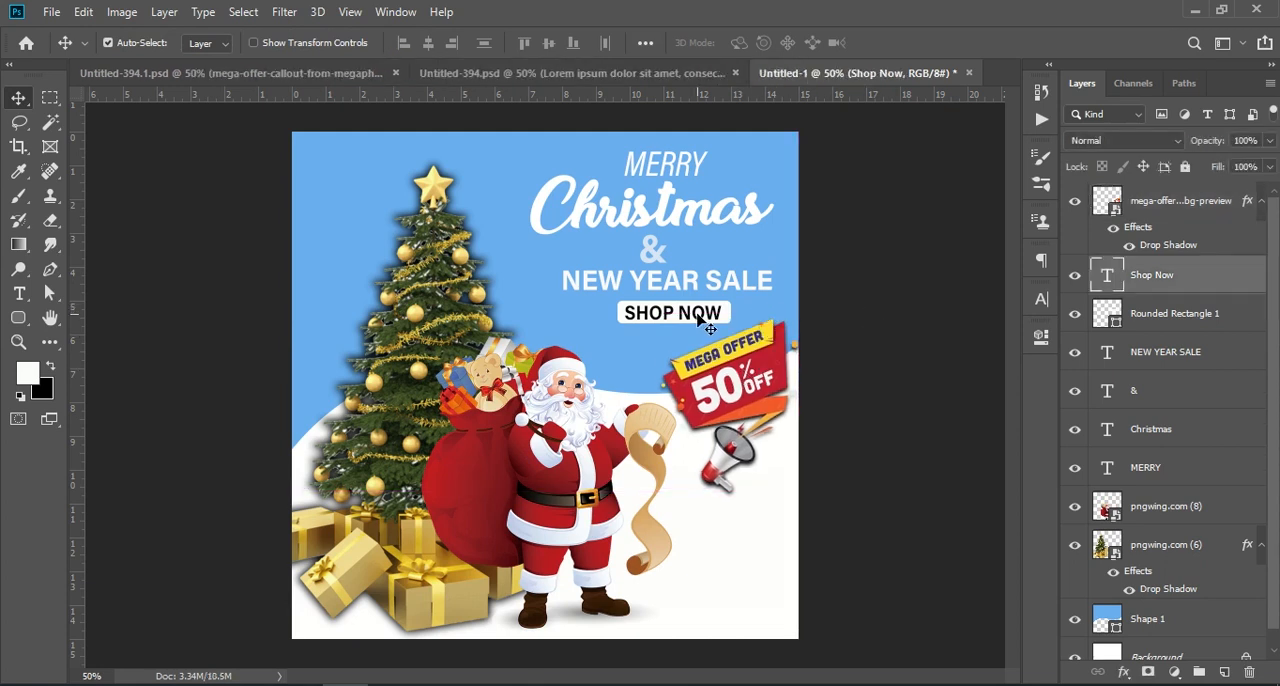
left_click(1150, 314, "shift")
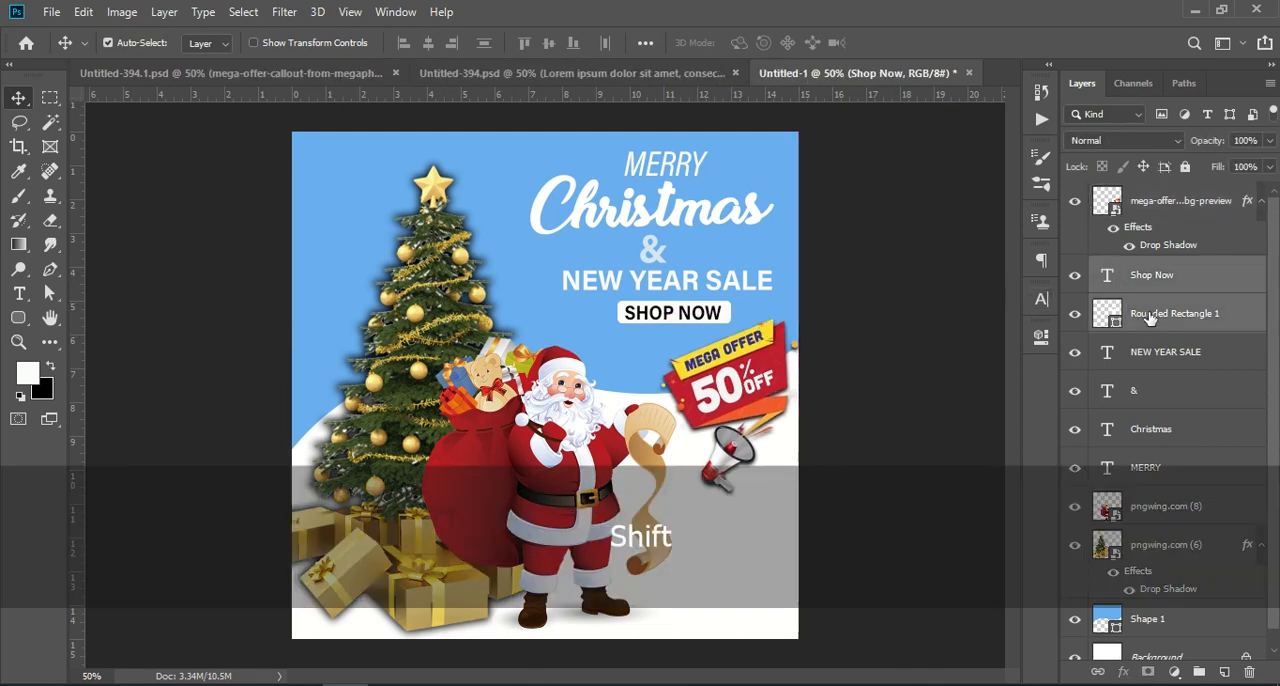
key("ctrl+t")
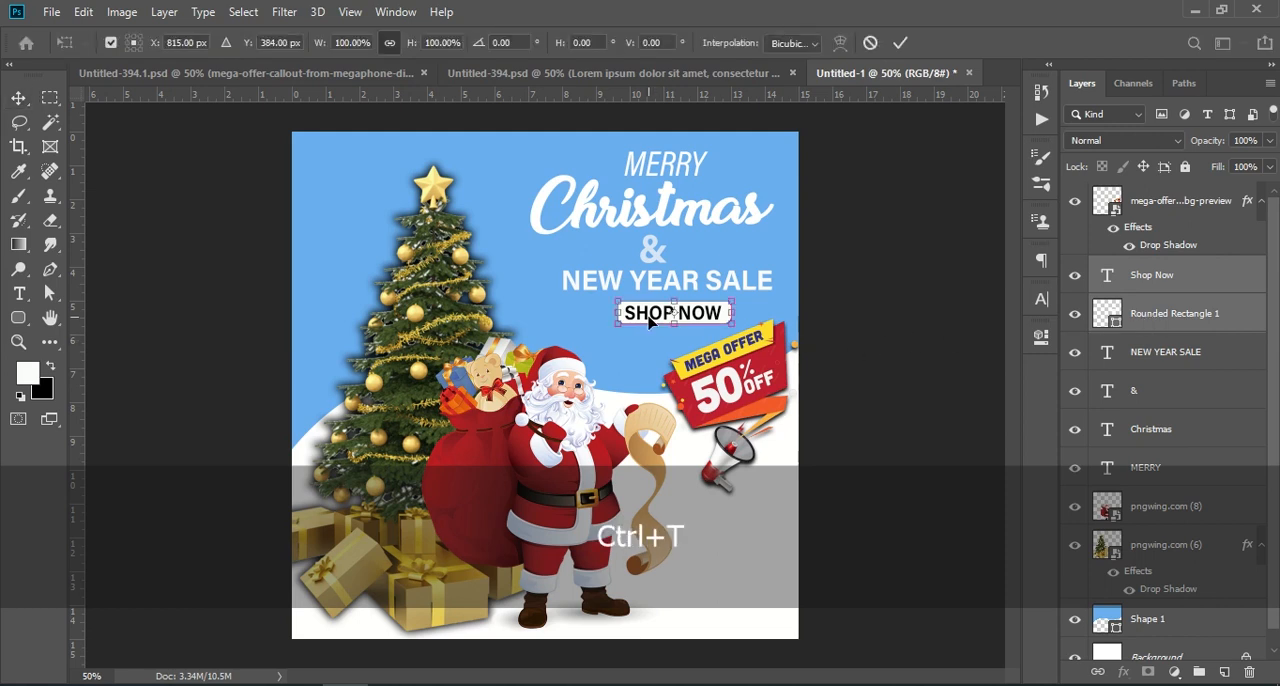
left_click_drag(619, 312, 603, 312)
left_click_drag(689, 302, 667, 322)
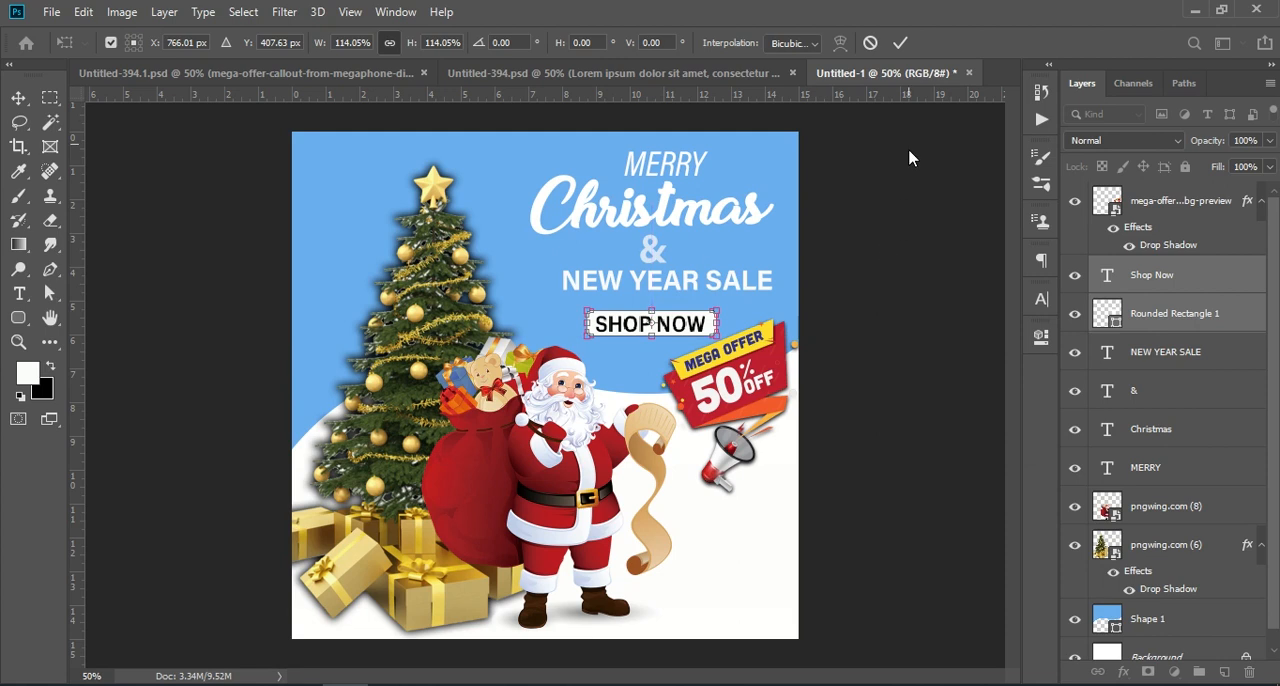
left_click(900, 43)
- Shift NEW YEAR SALE down and left and adjust the heading lines above it to even out the spacing
left_click_drag(700, 281, 688, 288)
left_click_drag(651, 251, 680, 225)
left_click(686, 168)
key("t")
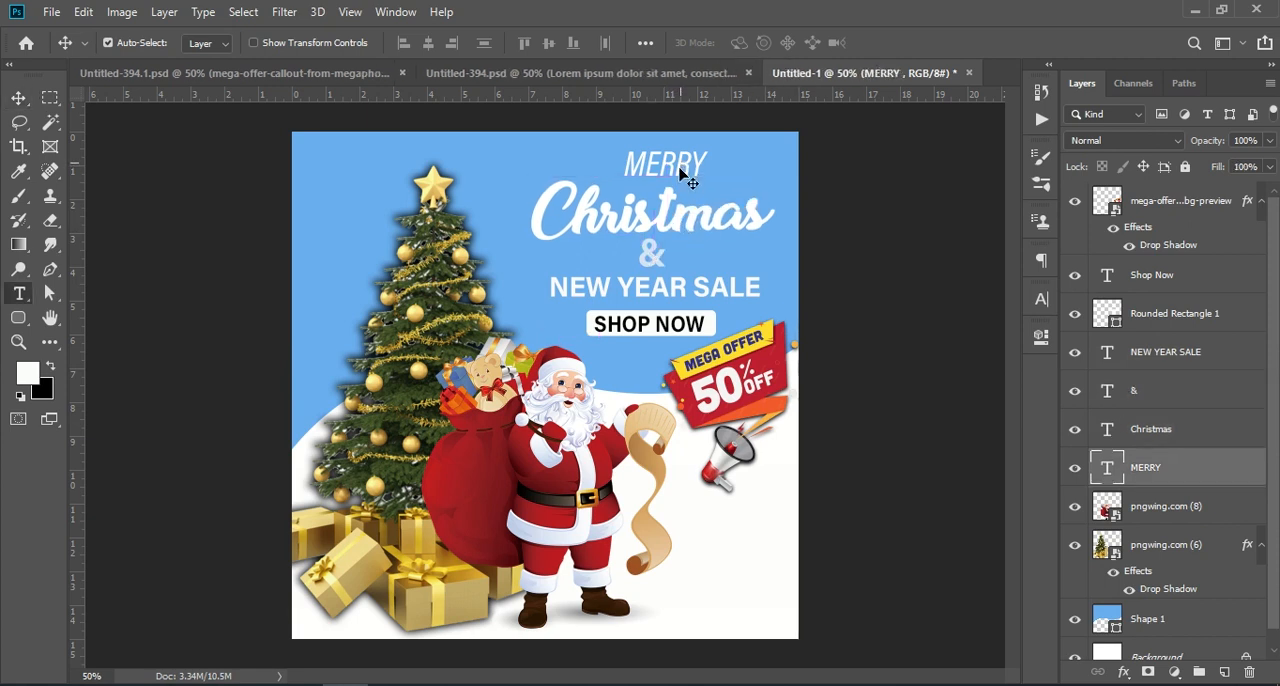
key("Return")
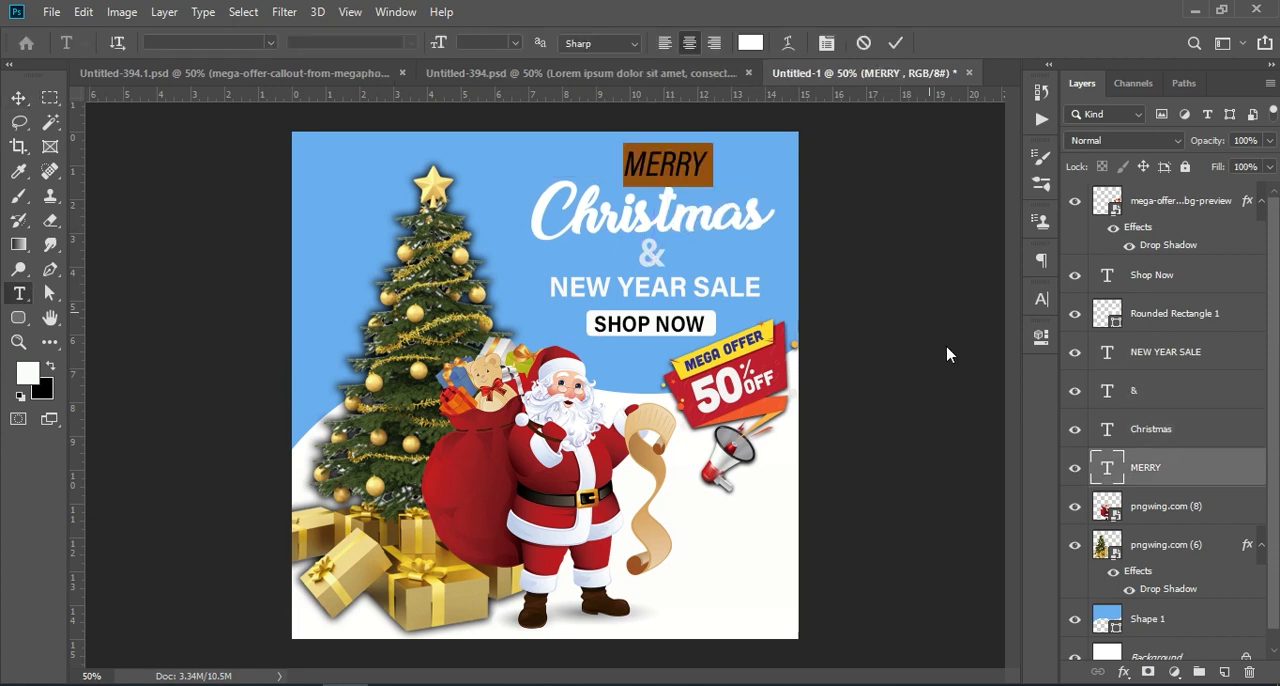
key("ctrl+Return")
key("v")
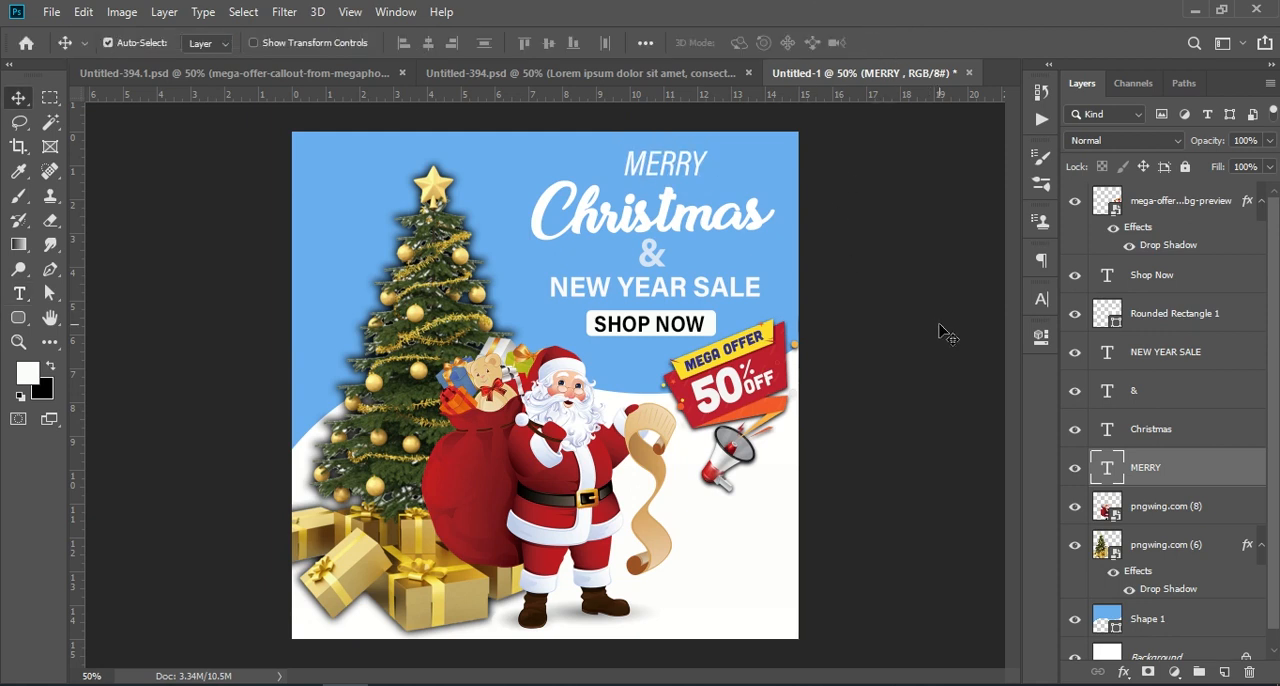
- Change the fill of the wavy background Shape 1 to the deeper blue #207bcf
left_click(486, 174)
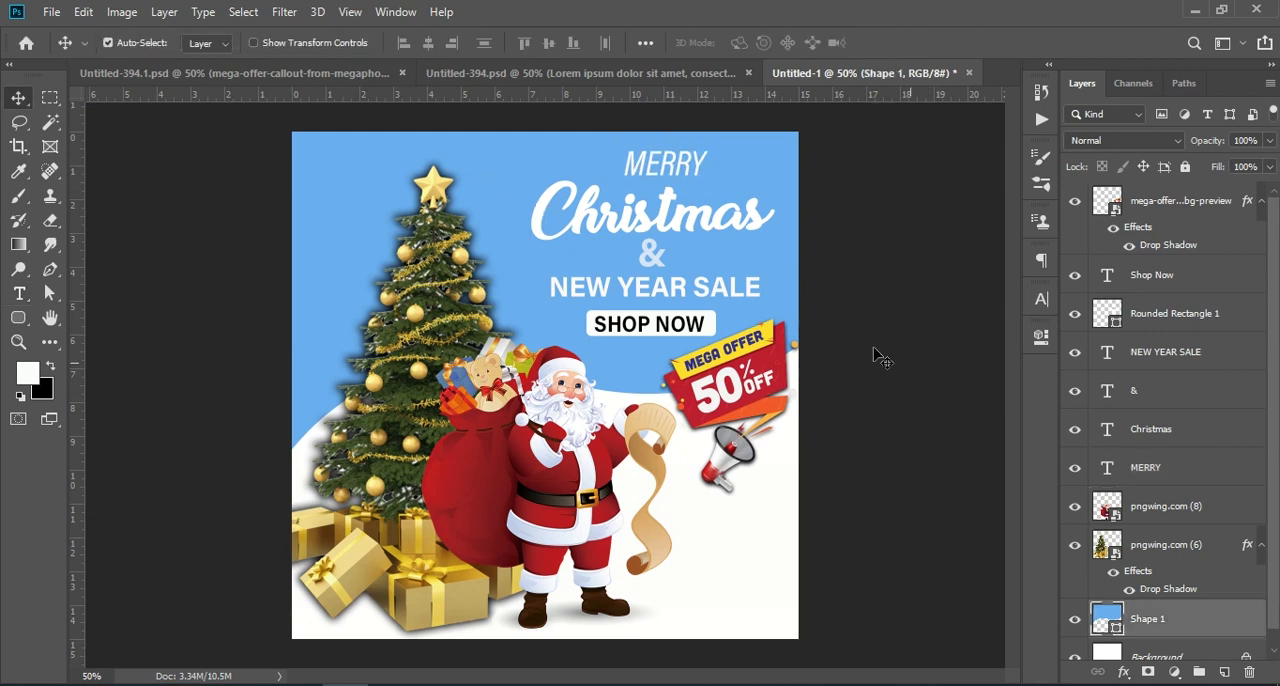
double_click(1104, 620)
left_click(956, 331)
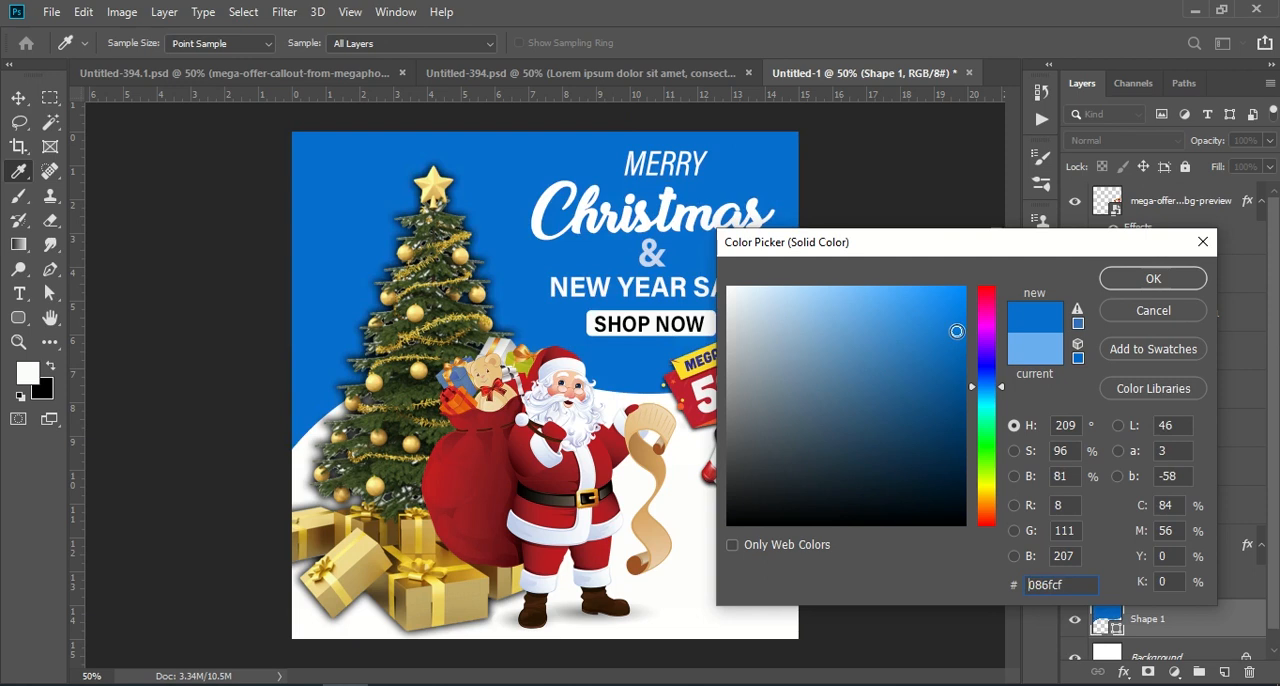
left_click(957, 352)
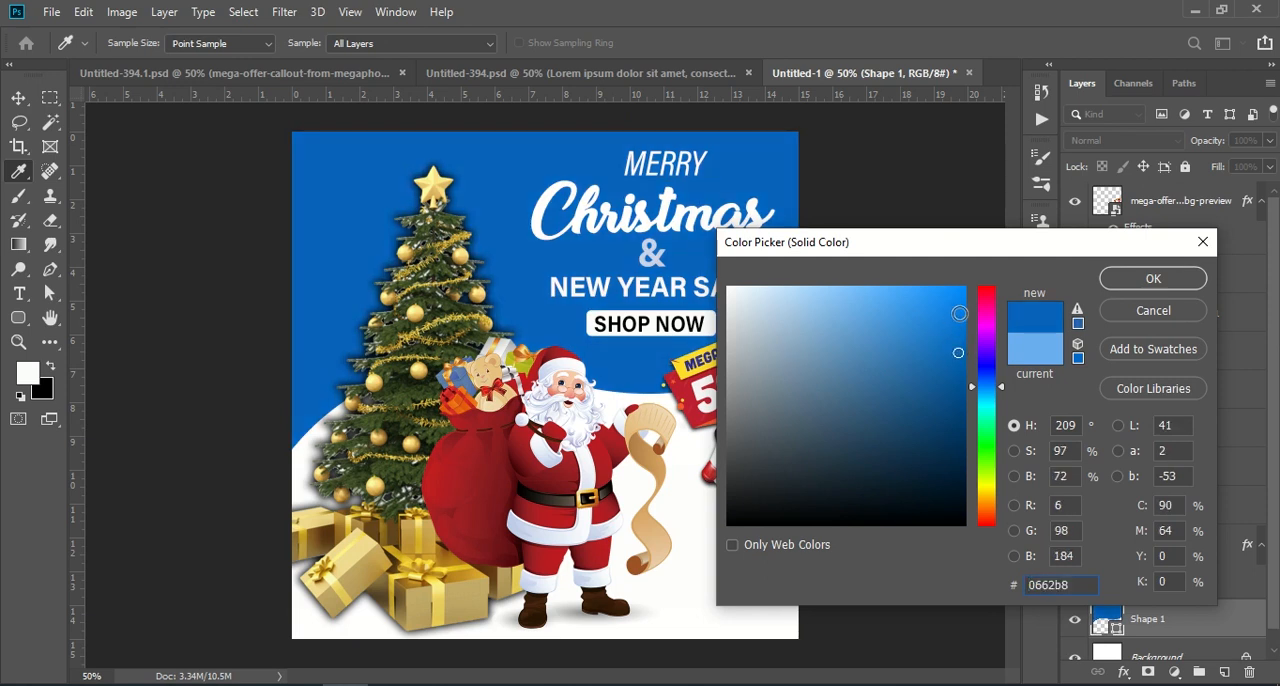
left_click(959, 315)
mouse_move(932, 328)
left_mouse_down()
mouse_move(914, 349)
mouse_move(937, 374)
mouse_move(960, 362)
mouse_move(953, 309)
left_mouse_up()
mouse_move(838, 295)
left_mouse_down()
mouse_move(877, 337)
mouse_move(910, 349)
mouse_move(929, 331)
left_mouse_up()
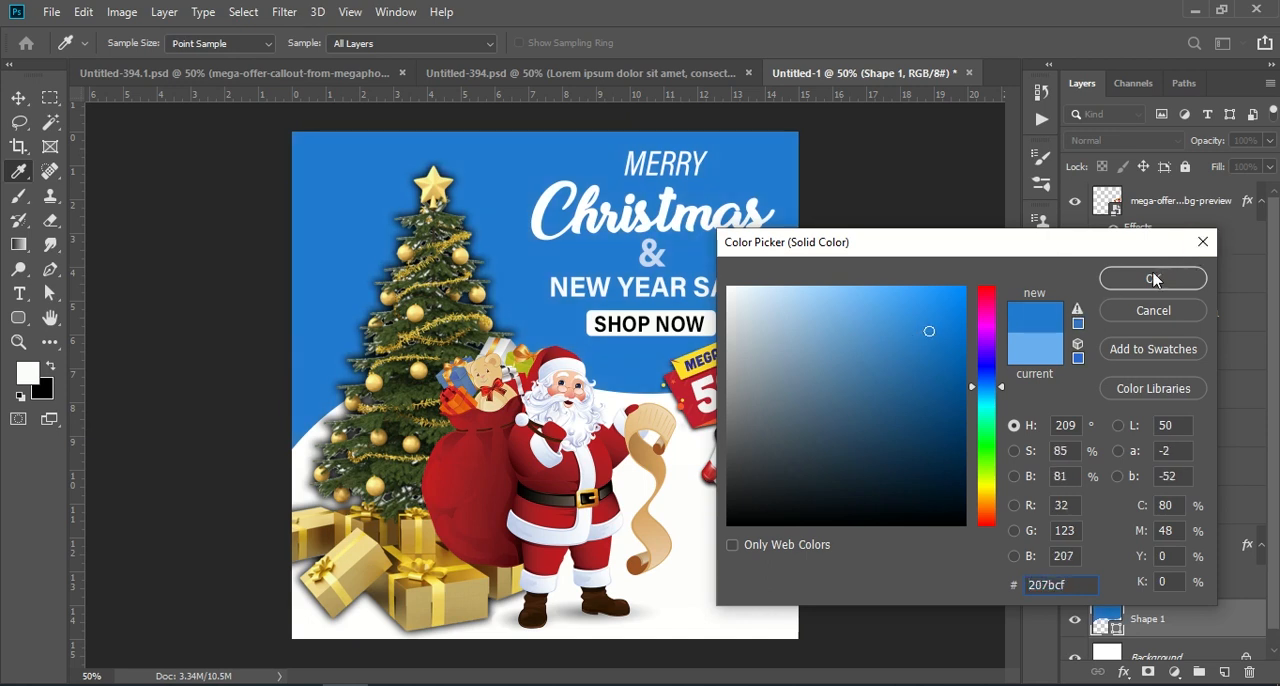
left_click(1151, 284)
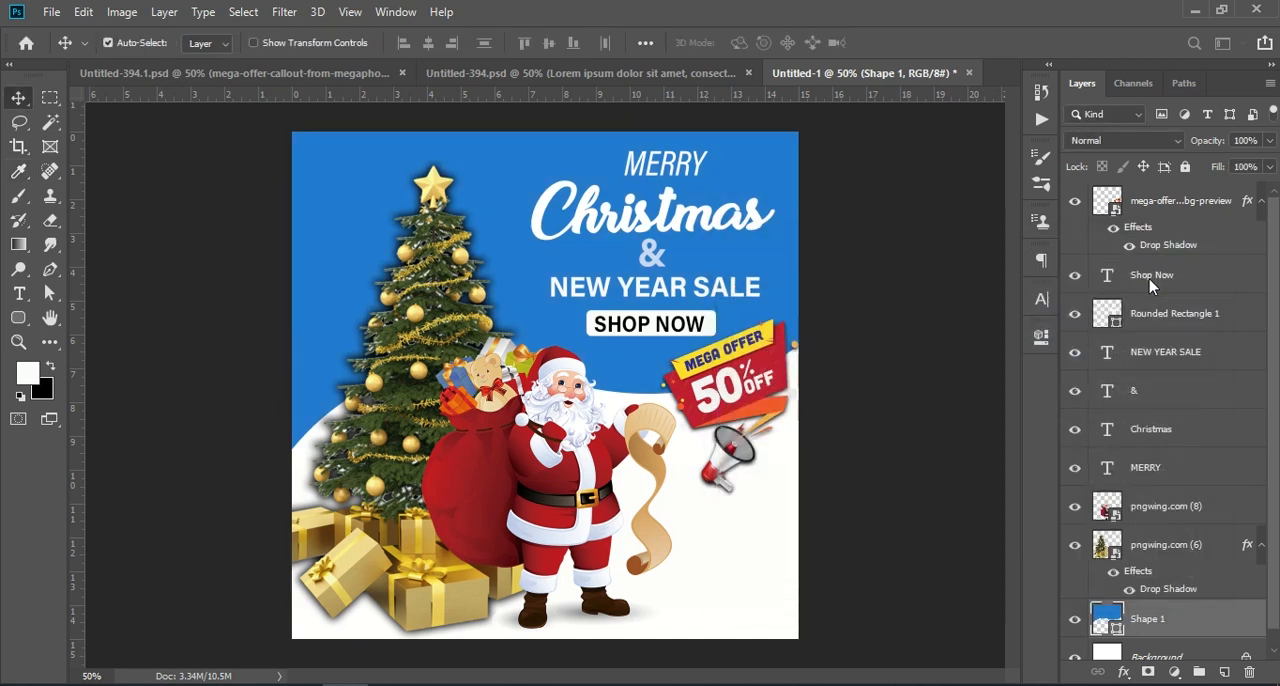
- Sample the navy background in Untitled-394.1.psd and apply that colour, #384394, to the wavy background Shape 1 in Untitled-1
left_click(313, 76)
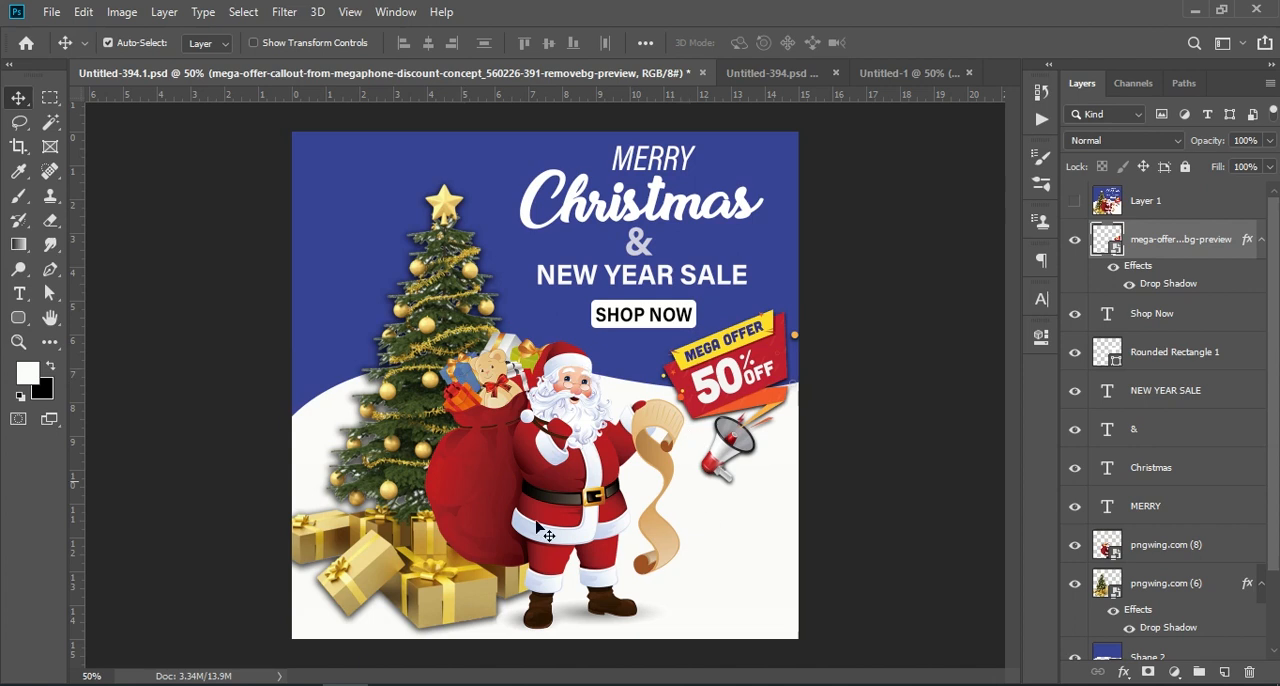
left_click(18, 172)
left_click(387, 172)
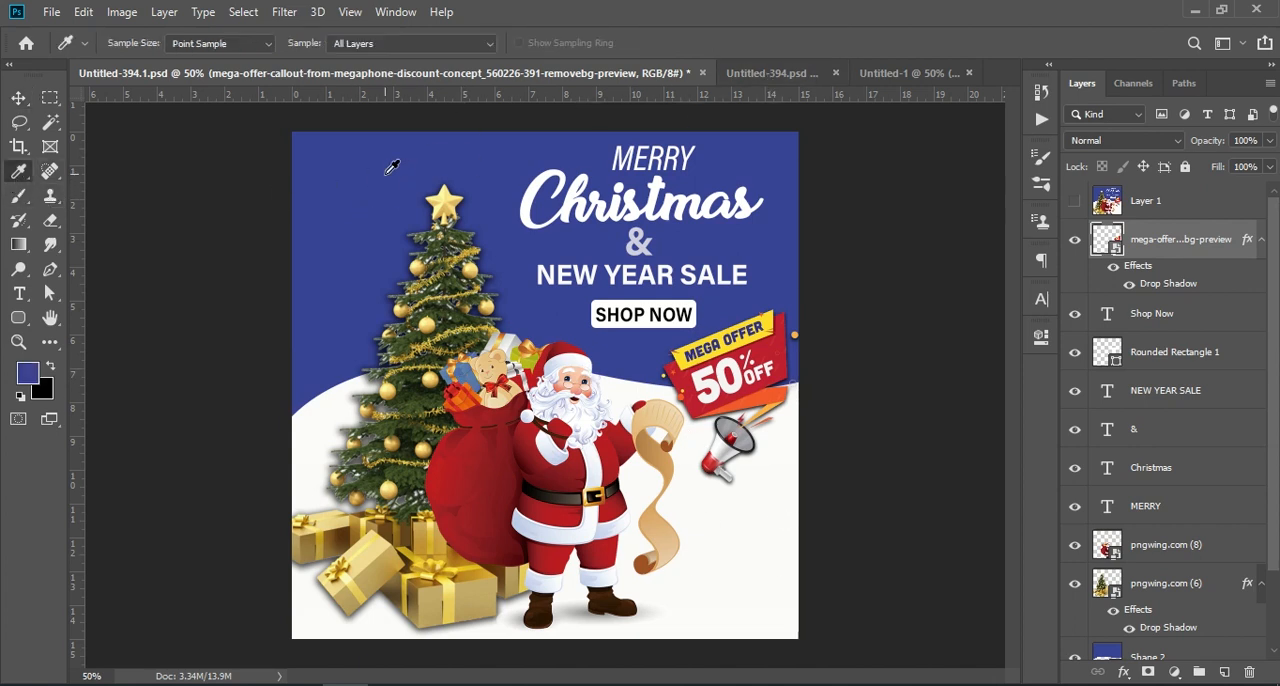
left_click(886, 74)
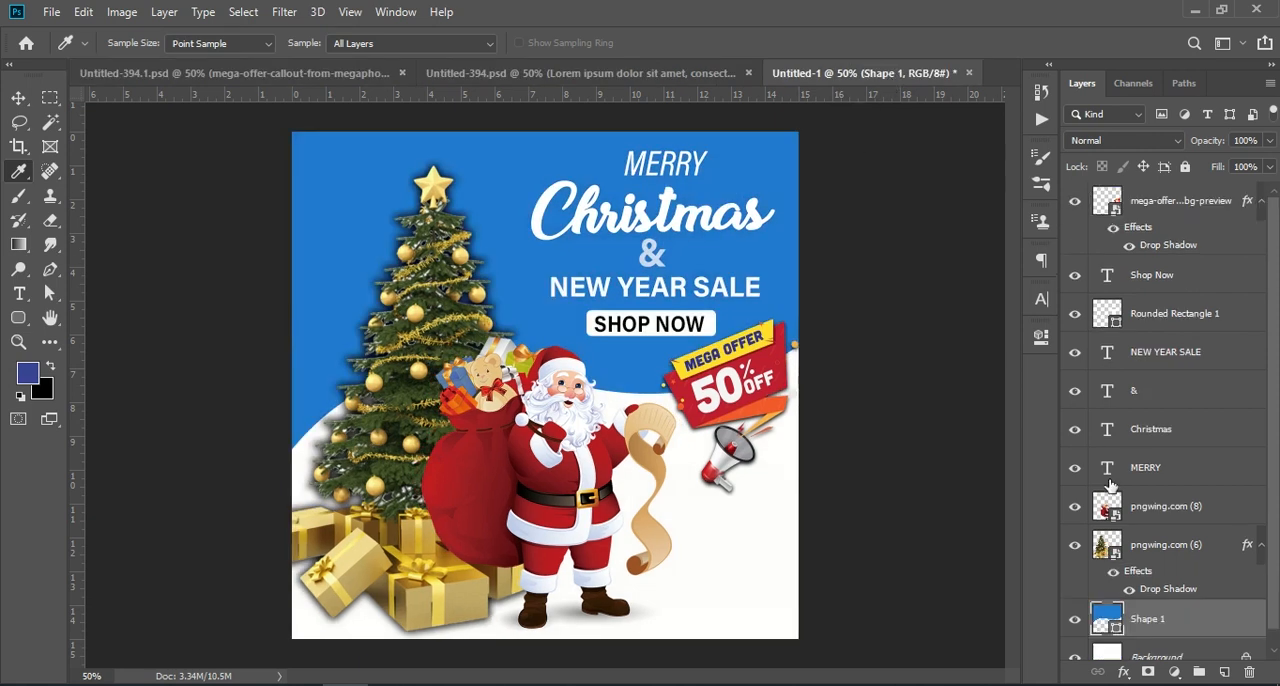
double_click(1106, 621)
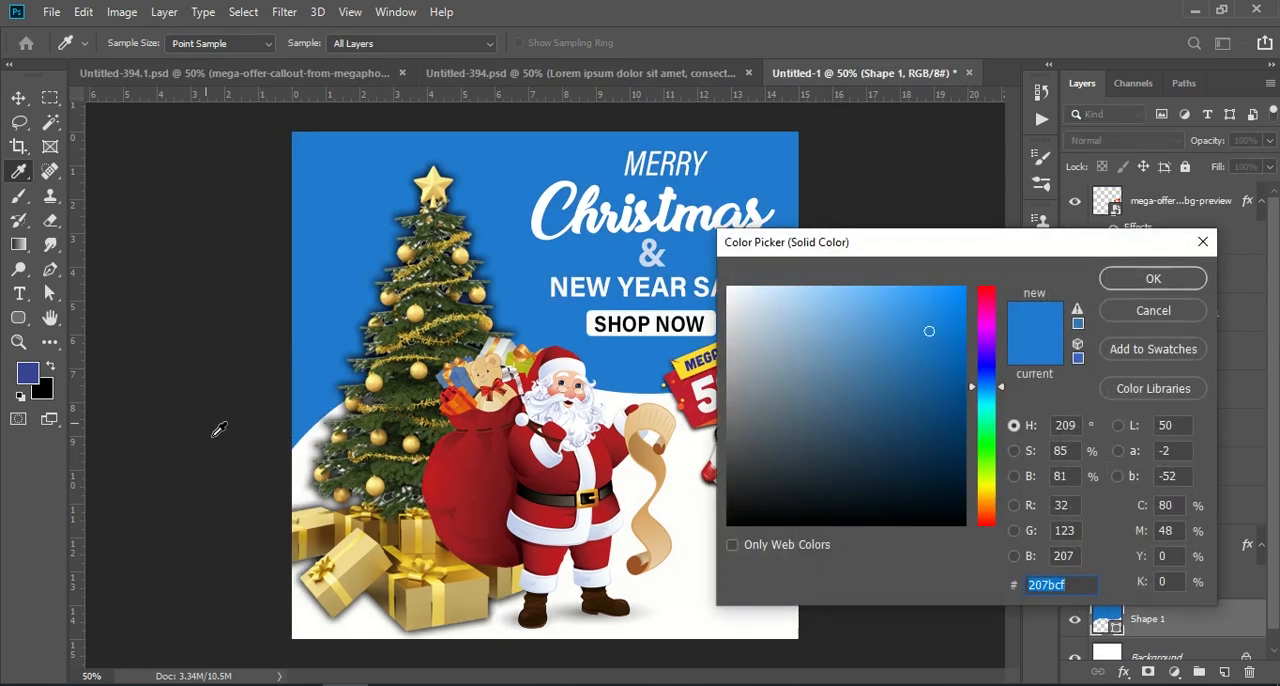
left_click(34, 373)
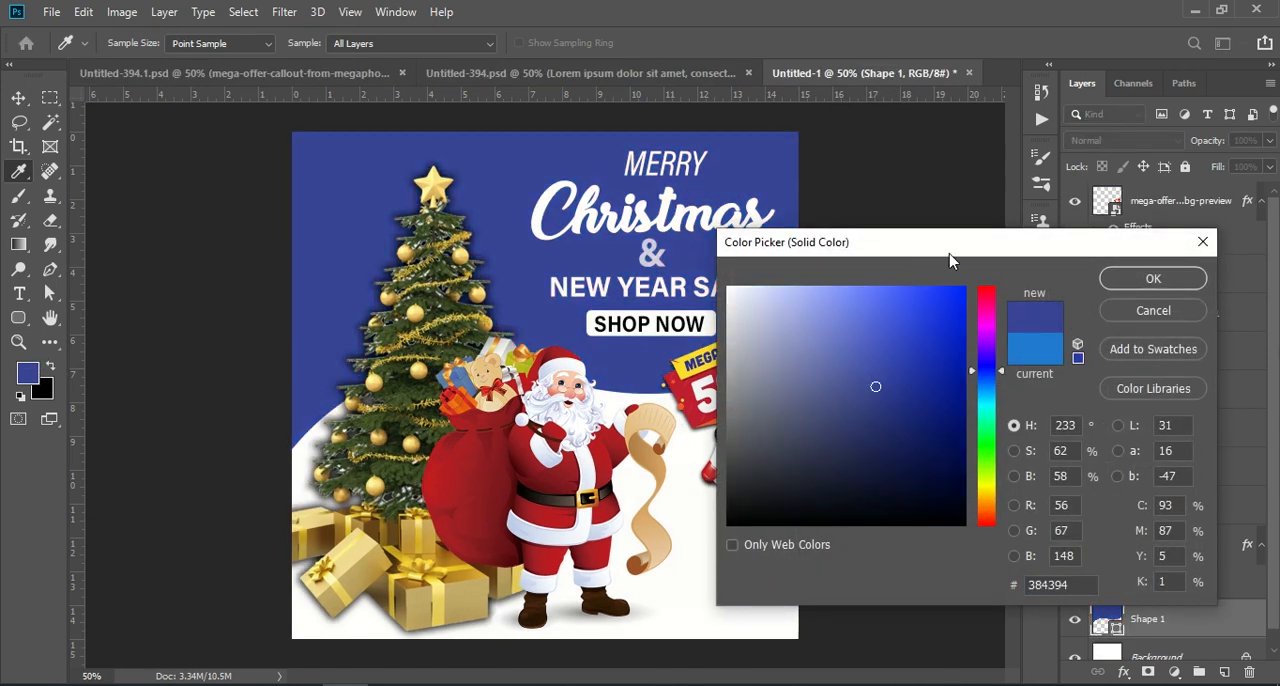
left_click(1150, 279)
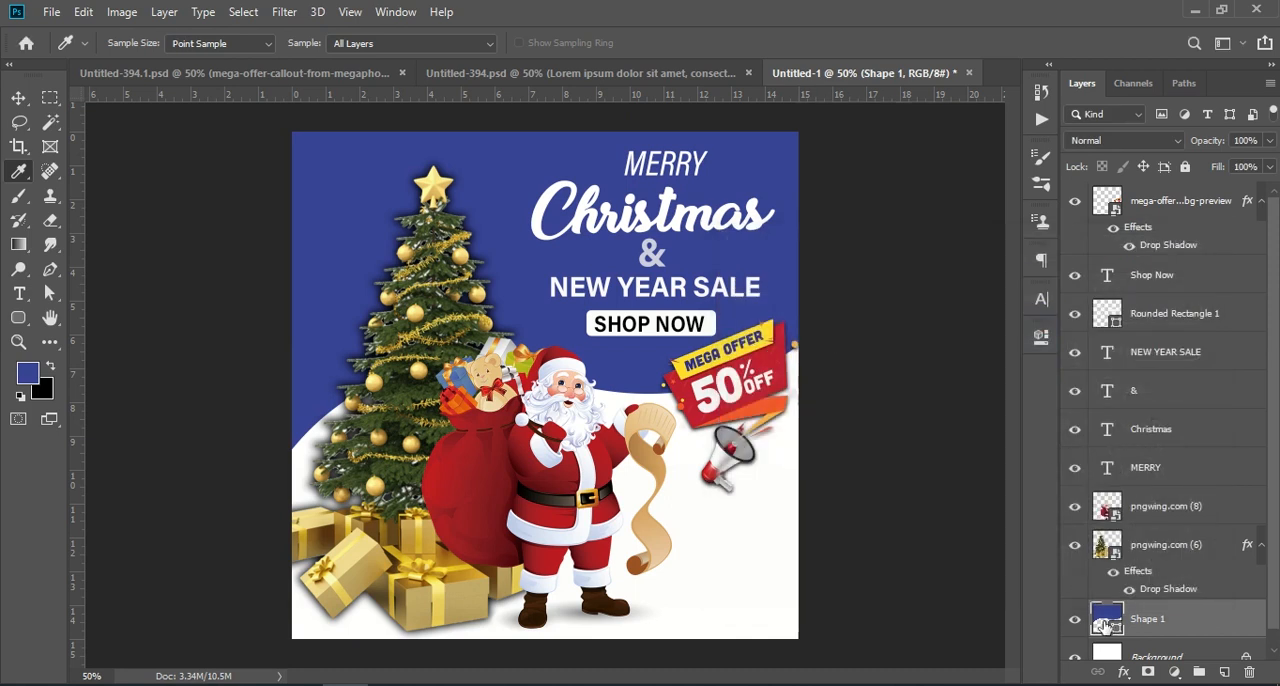
- Lighten the fill of the wavy background Shape 1 to the muted periwinkle #707ac1 and return to the Move tool
double_click(1106, 621)
left_click(900, 300)
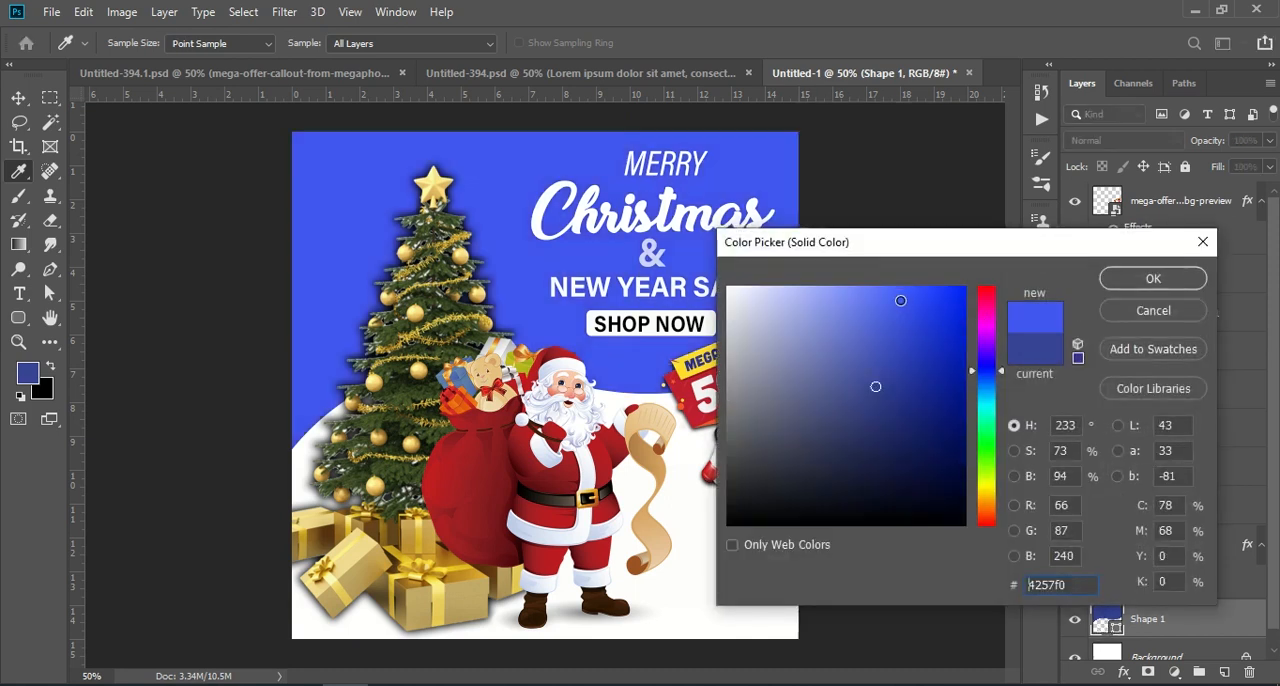
left_click_drag(849, 297, 827, 345)
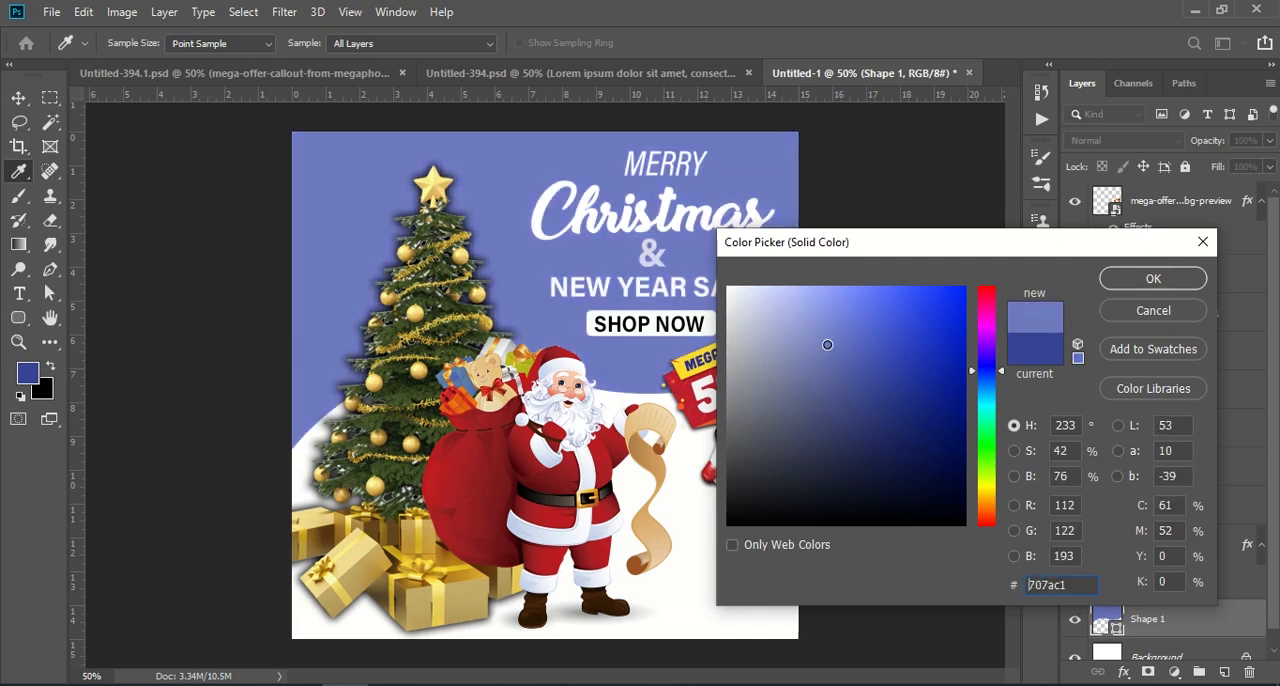
left_click(1175, 282)
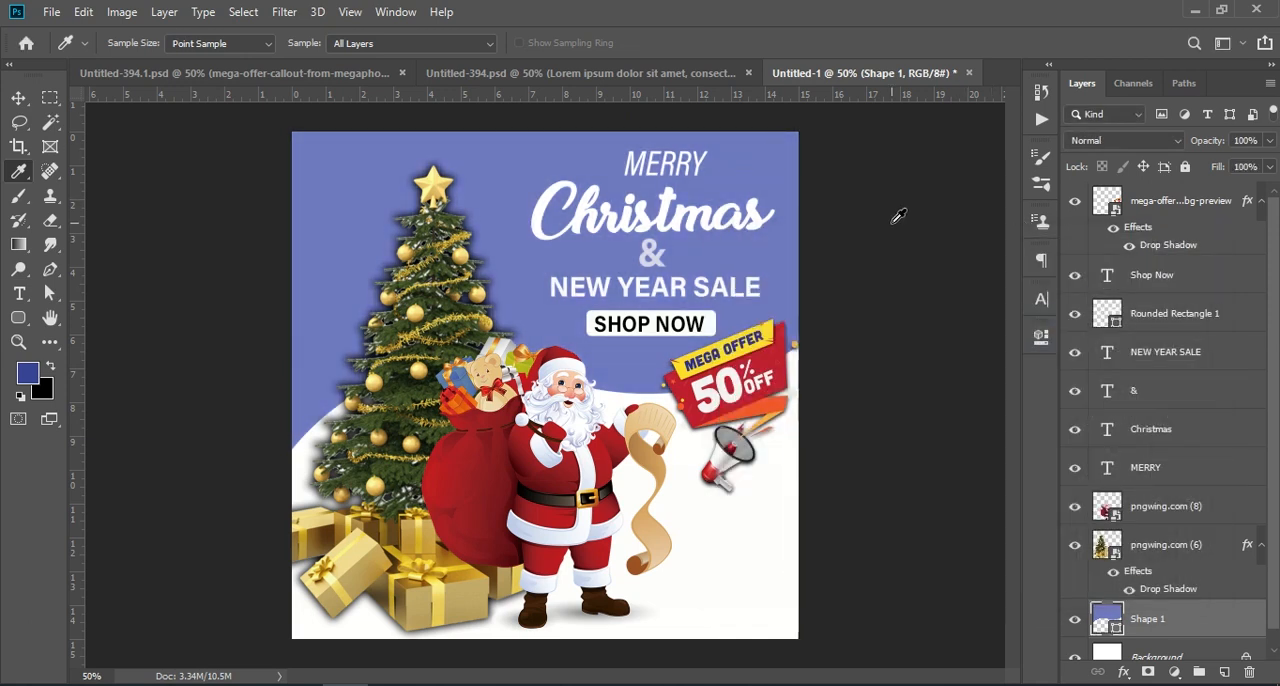
left_click(18, 97)
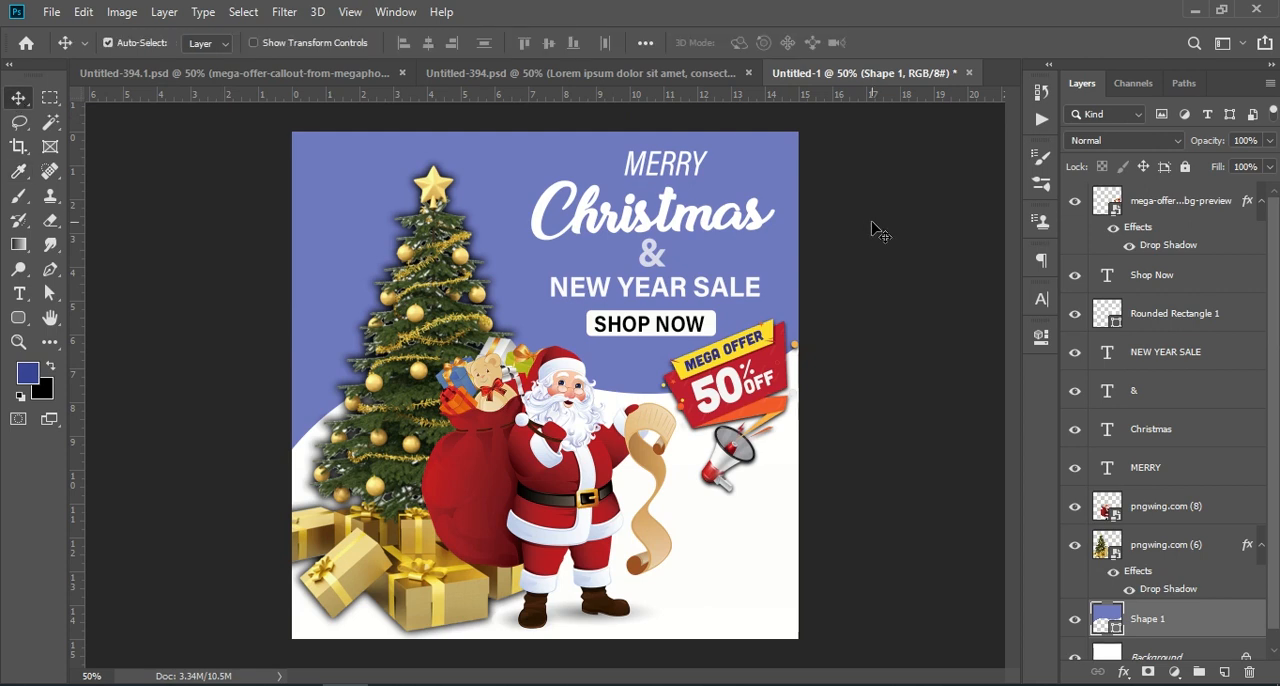